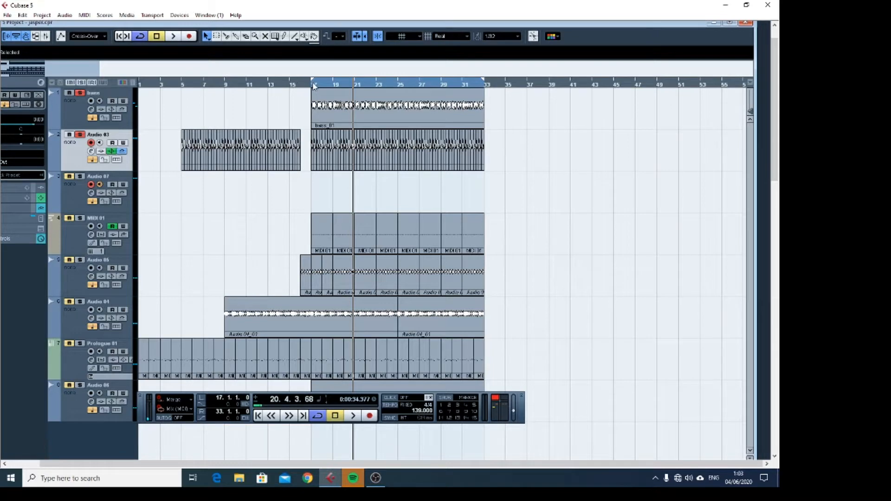
Step: Play the looped section and audition the bass and Audio 03 tracks by toggling their solo states
{"action": "key", "text": "space"}
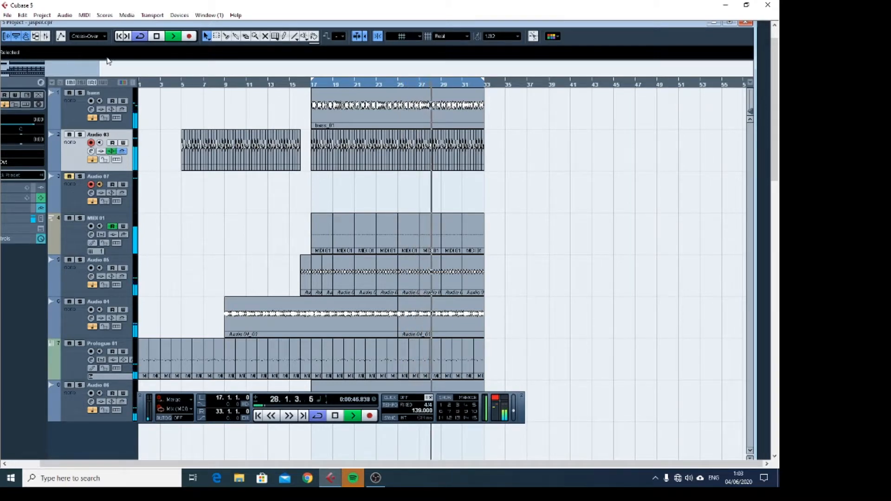
{"action": "left_click", "coordinate": [80, 93]}
{"action": "left_click", "coordinate": [80, 134]}
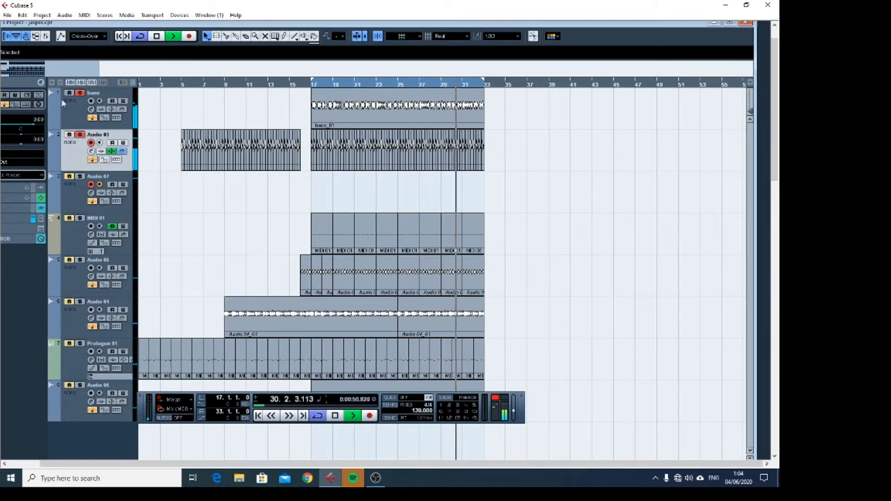
{"action": "left_click", "coordinate": [70, 108]}
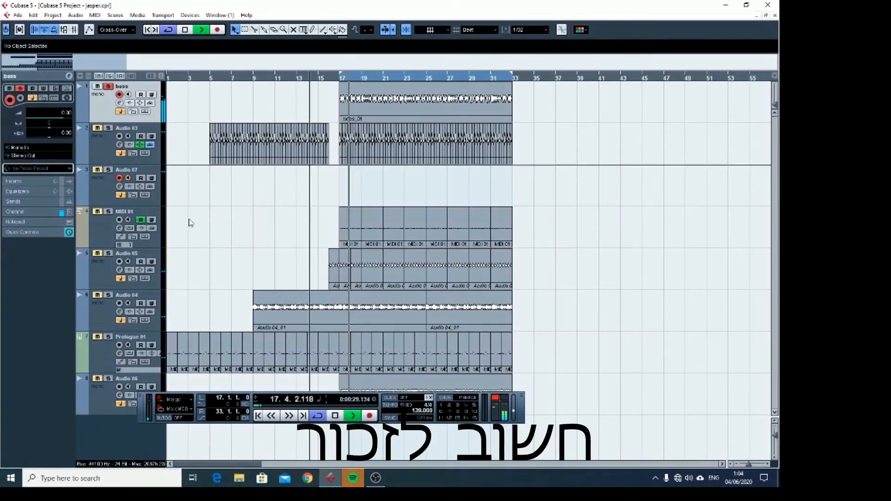
{"action": "left_click", "coordinate": [108, 128]}
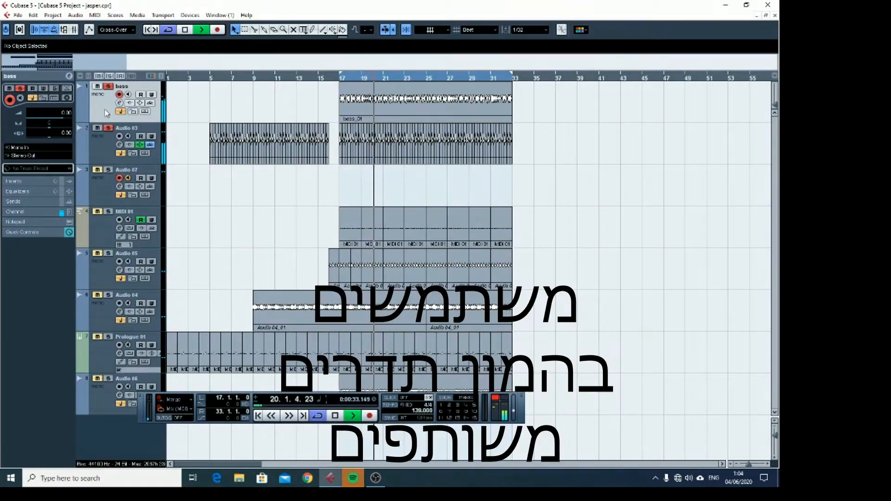
{"action": "left_click", "coordinate": [108, 87]}
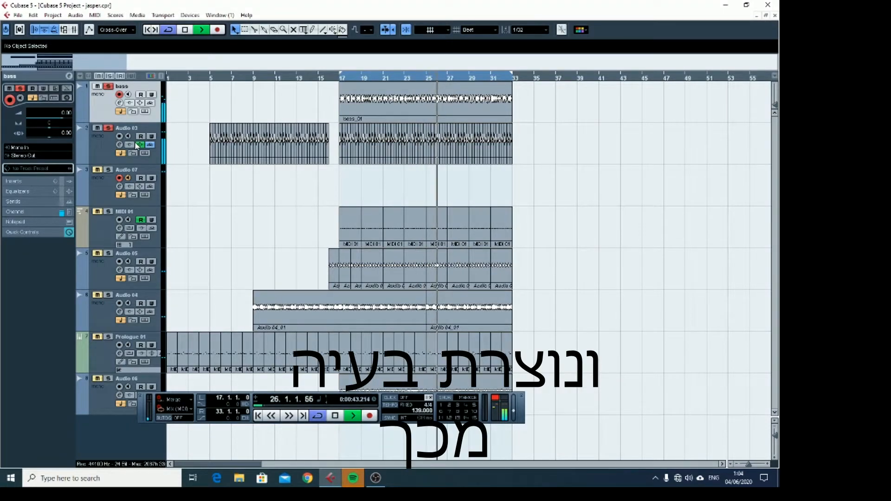
Step: Stop playback, look over the bass track's channel settings, and return to the maximized project window
{"action": "key", "text": "space"}
{"action": "left_click", "coordinate": [69, 75]}
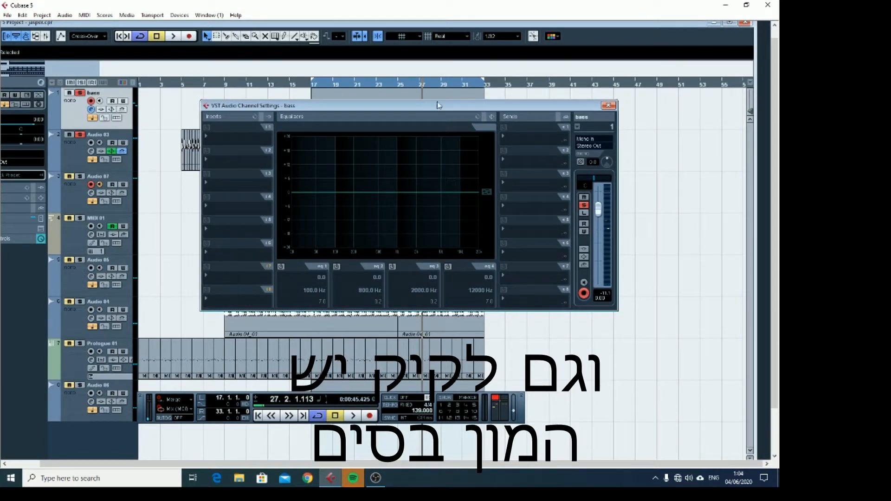
{"action": "mouse_move", "coordinate": [416, 106]}
{"action": "left_mouse_down"}
{"action": "mouse_move", "coordinate": [435, 110]}
{"action": "mouse_move", "coordinate": [420, 104]}
{"action": "mouse_move", "coordinate": [428, 103]}
{"action": "mouse_move", "coordinate": [427, 149]}
{"action": "mouse_move", "coordinate": [377, 107]}
{"action": "mouse_move", "coordinate": [421, 95]}
{"action": "left_mouse_up"}
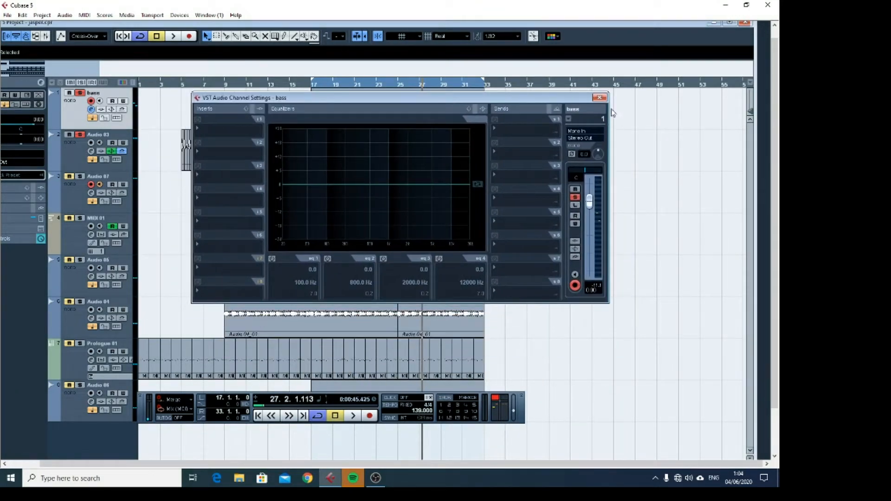
{"action": "left_click", "coordinate": [606, 95]}
{"action": "left_click", "coordinate": [730, 22]}
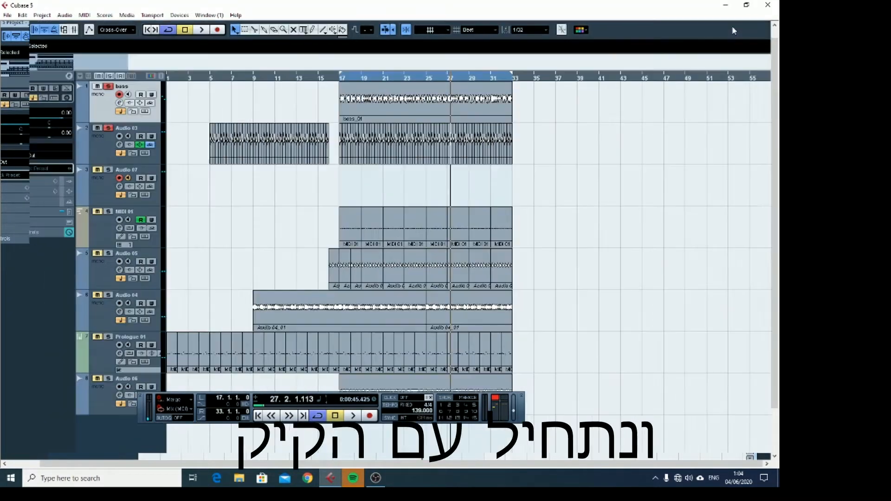
Step: Play Audio 03 without the bass and turn off its EQ bands 1 and 3
{"action": "key", "text": "space"}
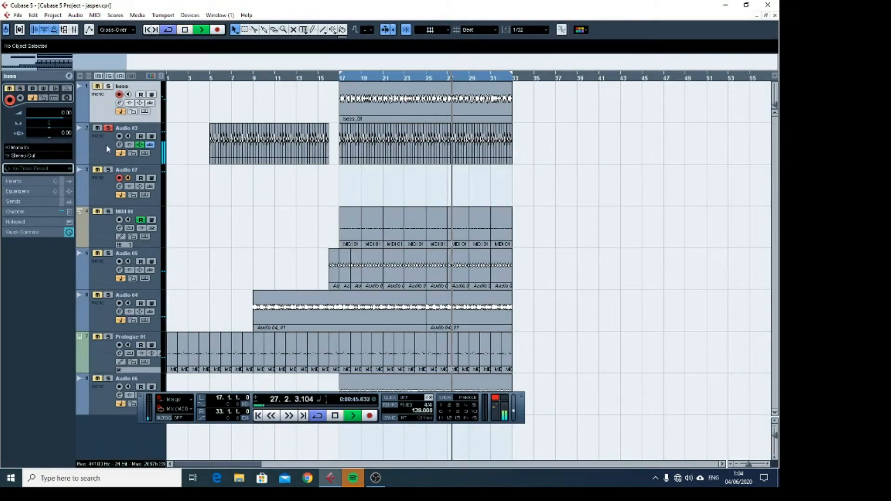
{"action": "key", "text": "Down"}
{"action": "left_click", "coordinate": [69, 76]}
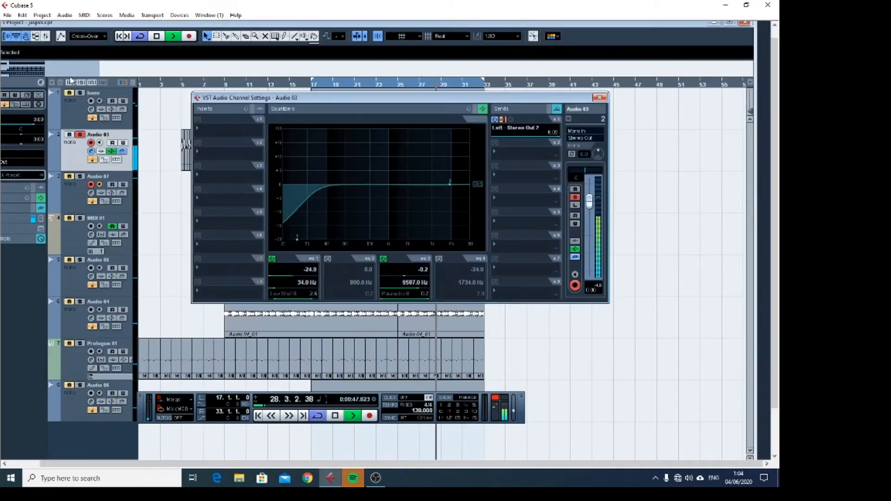
{"action": "left_click", "coordinate": [272, 259]}
{"action": "left_click", "coordinate": [272, 259]}
{"action": "left_click", "coordinate": [272, 259]}
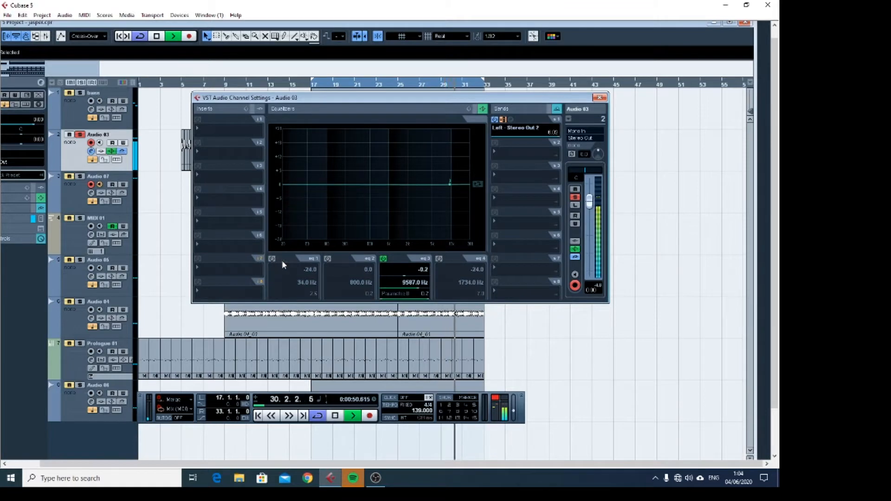
{"action": "left_click", "coordinate": [384, 260]}
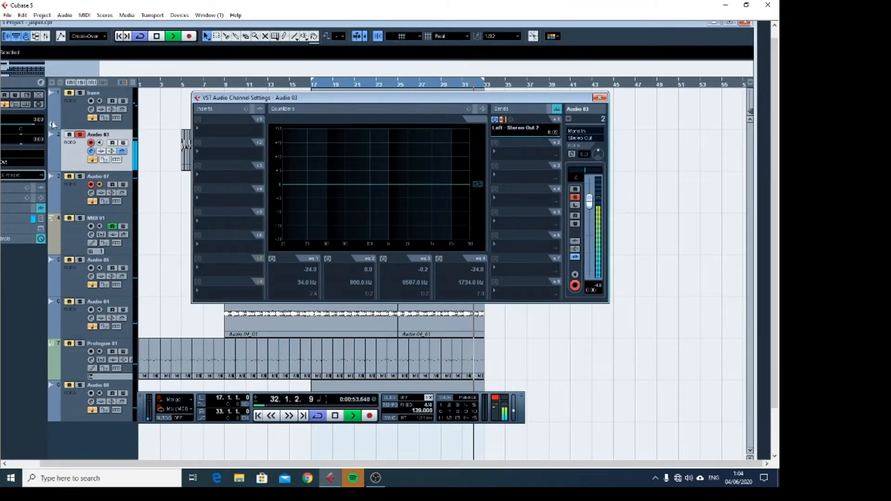
Step: Compare the unfiltered bass and Audio 03 during playback, leaving only Audio 03 soloed in the maximized project window
{"action": "left_click", "coordinate": [68, 98]}
{"action": "key", "text": "s"}
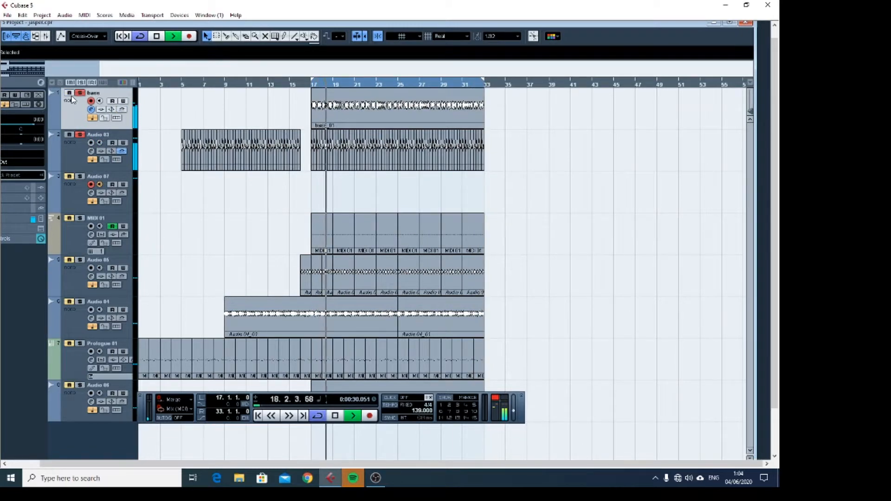
{"action": "left_click", "coordinate": [70, 136]}
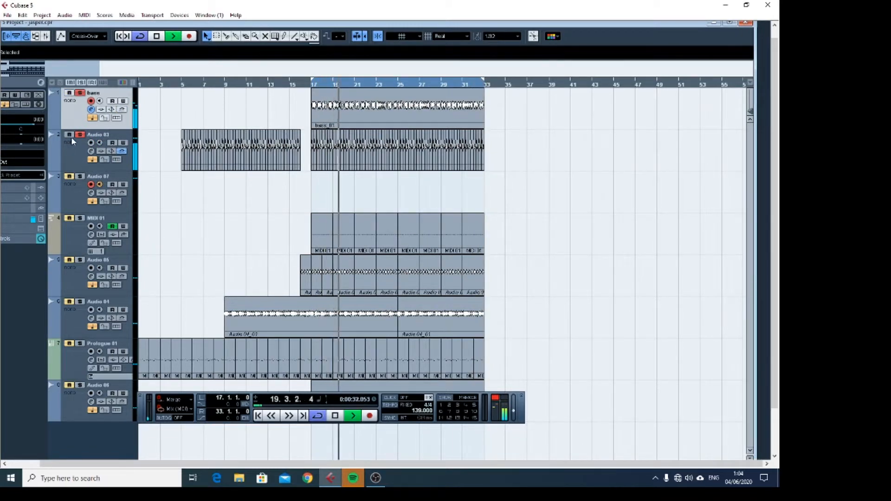
{"action": "left_click", "coordinate": [70, 135]}
{"action": "left_click", "coordinate": [70, 94]}
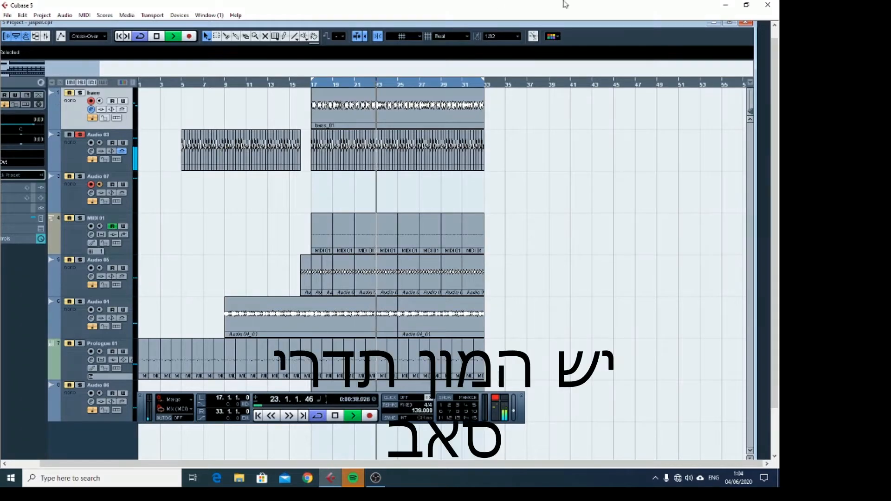
{"action": "left_click", "coordinate": [730, 23]}
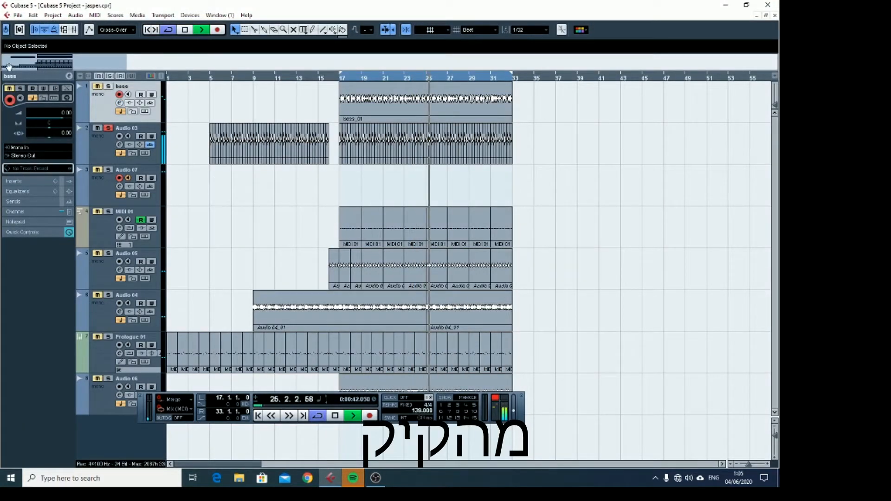
Step: Cut the low end of Audio 03 with EQ band 1 at -24.0 dB and 72 Hz
{"action": "left_click", "coordinate": [101, 149]}
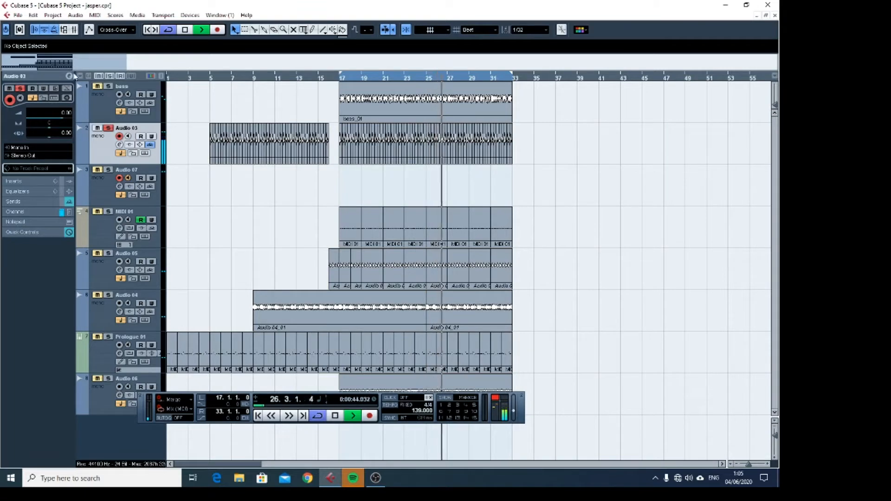
{"action": "left_click", "coordinate": [120, 144]}
{"action": "left_click_drag", "start_coordinate": [288, 184], "coordinate": [317, 239]}
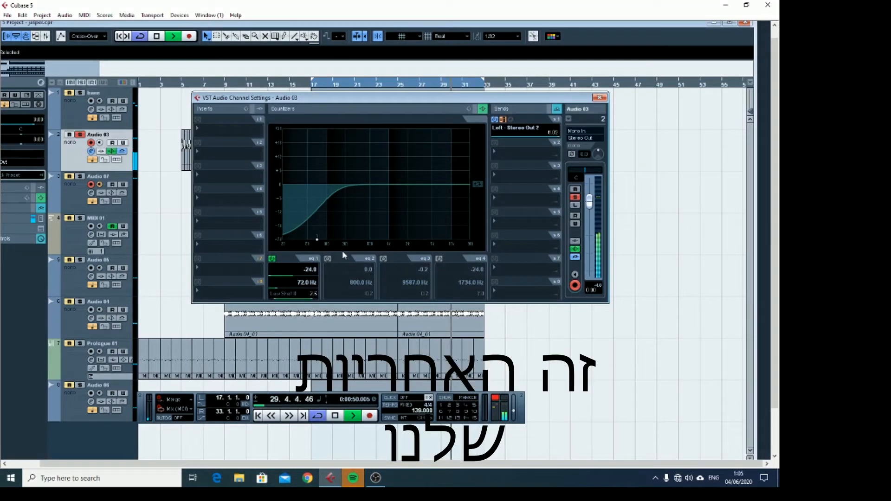
Step: Solo the bass as well and cut its low end with EQ band 1 at -24.0 dB, 120 Hz and Q 0.0
{"action": "left_click", "coordinate": [68, 104]}
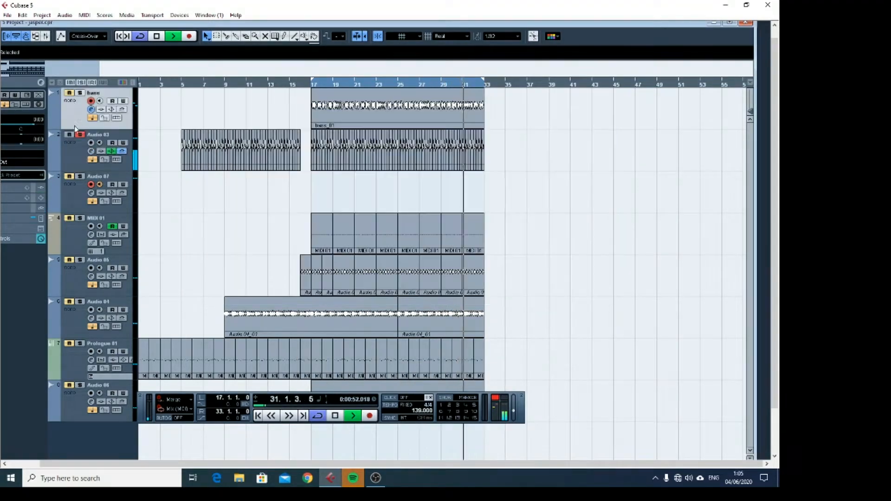
{"action": "left_click", "coordinate": [41, 83]}
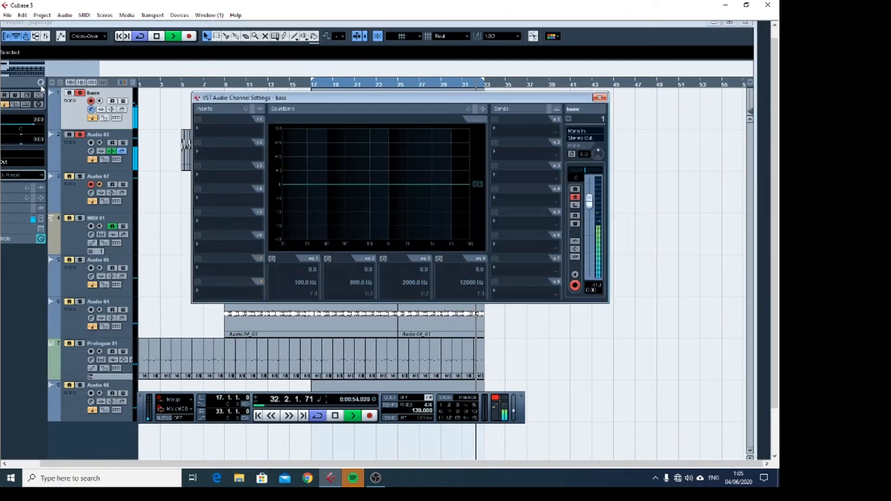
{"action": "left_click", "coordinate": [286, 185]}
{"action": "left_click_drag", "start_coordinate": [286, 185], "coordinate": [334, 247]}
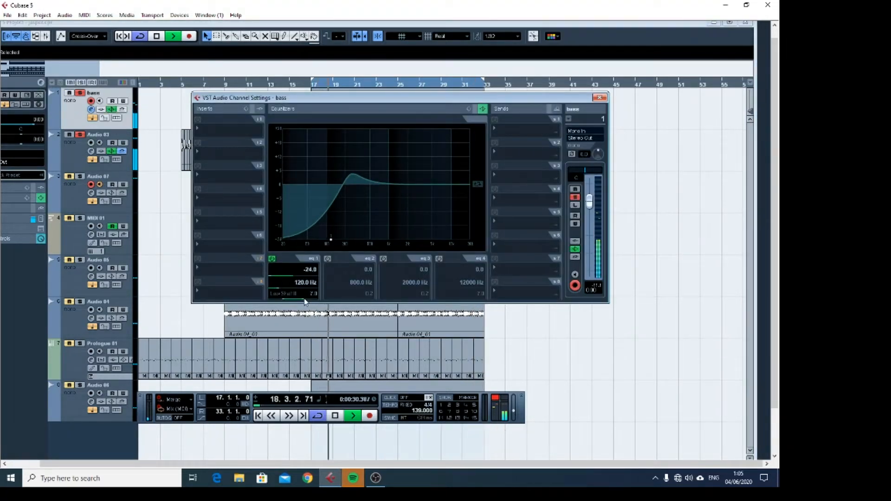
{"action": "left_click_drag", "start_coordinate": [310, 292], "coordinate": [325, 304]}
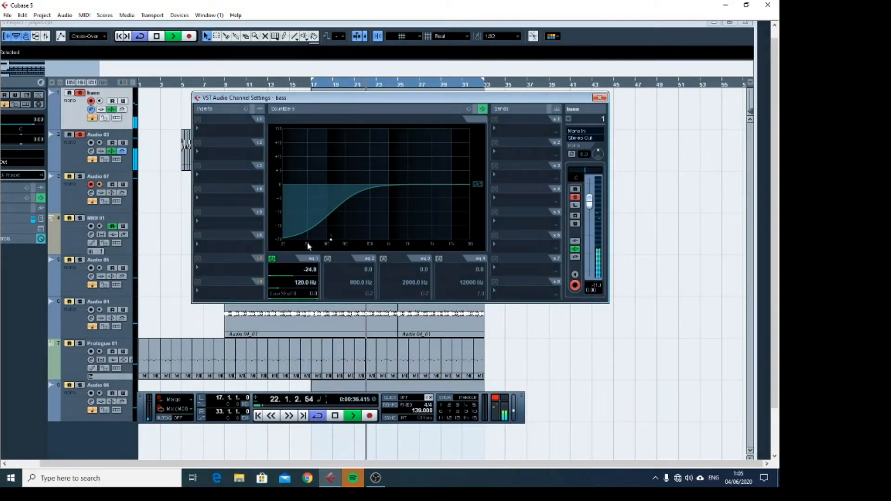
Step: Turn off the bass track's EQ band 2 and set its EQ band 1 frequency to 74 Hz
{"action": "mouse_move", "coordinate": [307, 240]}
{"action": "left_mouse_down"}
{"action": "mouse_move", "coordinate": [273, 246]}
{"action": "mouse_move", "coordinate": [307, 249]}
{"action": "left_mouse_up"}
{"action": "left_click", "coordinate": [328, 259]}
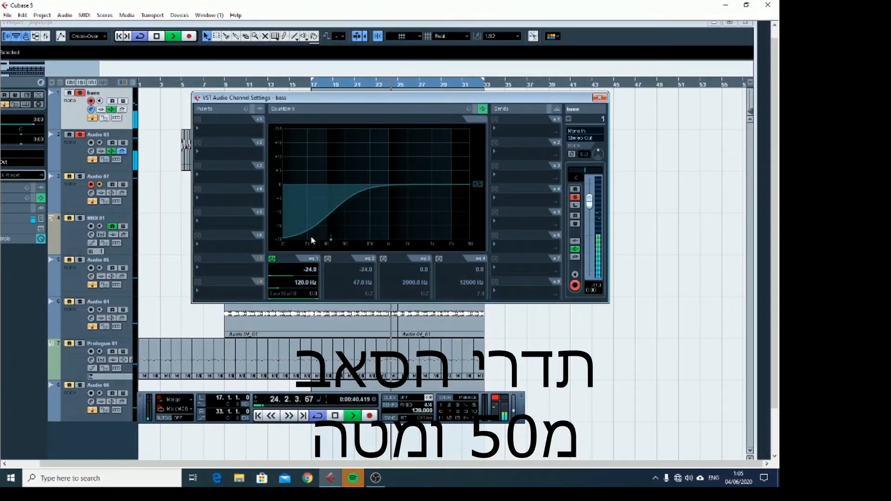
{"action": "left_click_drag", "start_coordinate": [330, 240], "coordinate": [317, 246]}
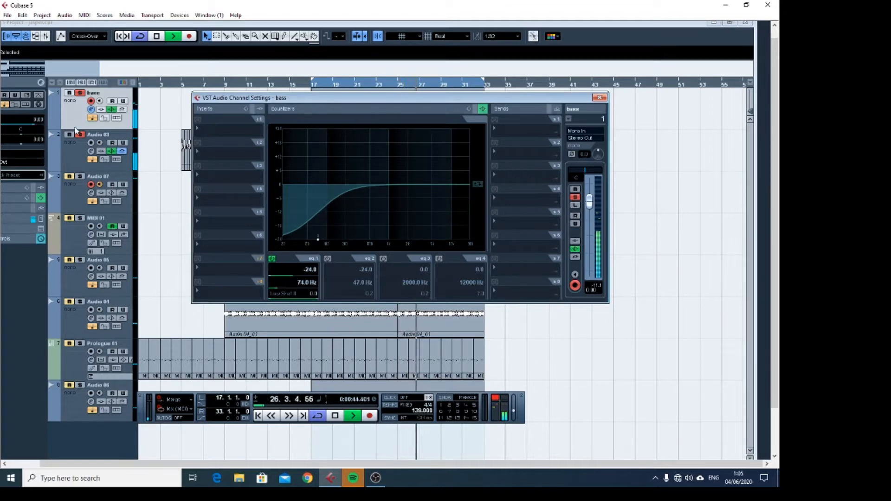
Step: Listen to the bass alone, lower its EQ band 1 to 35 Hz, and compare the band on and off
{"action": "left_click", "coordinate": [165, 104]}
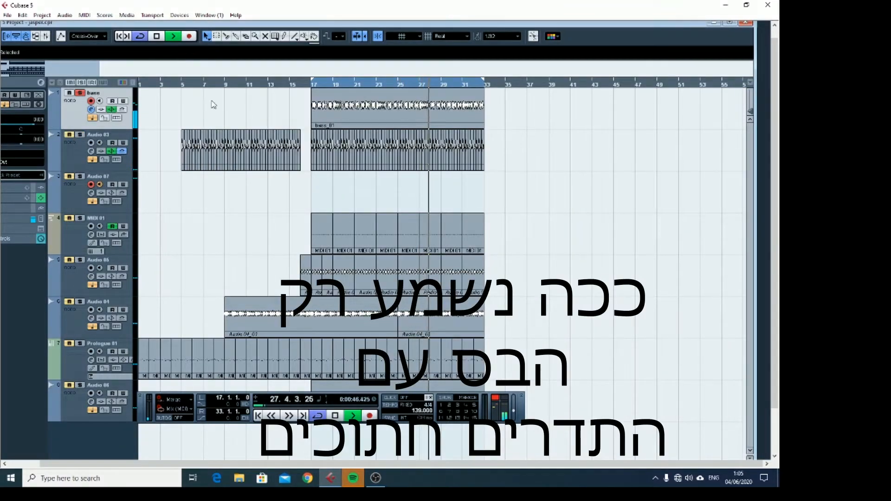
{"action": "left_click", "coordinate": [731, 23]}
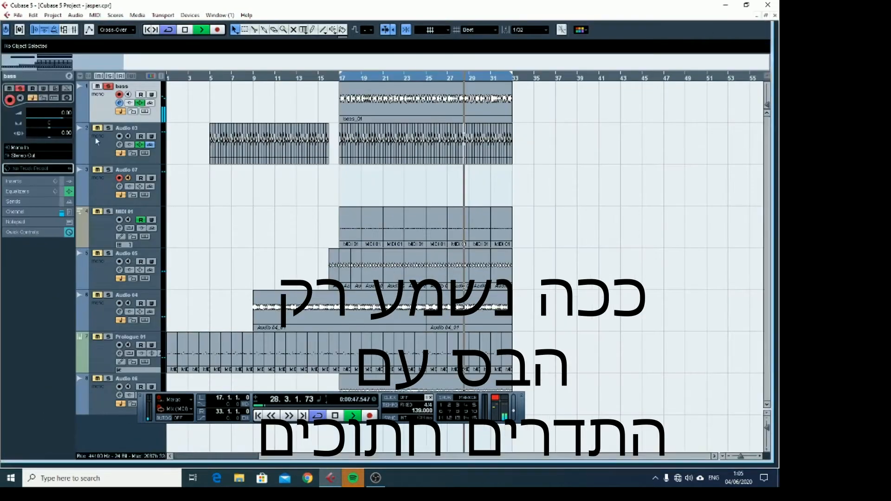
{"action": "left_click", "coordinate": [69, 76]}
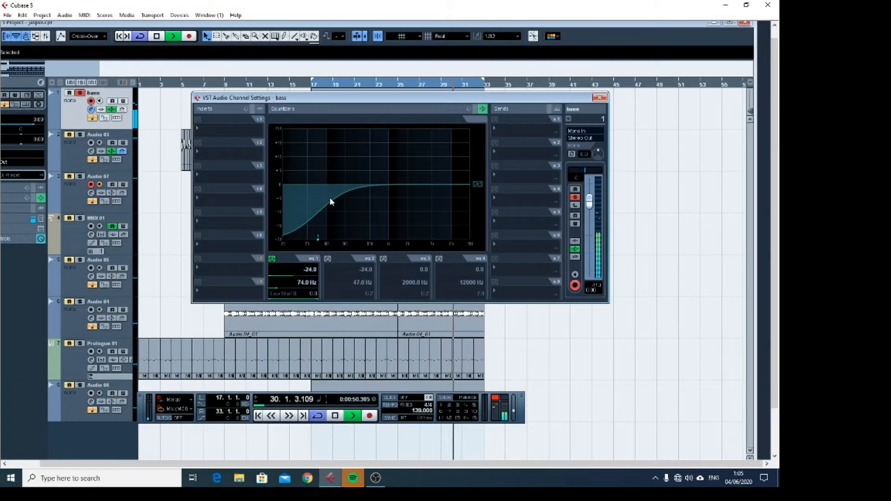
{"action": "left_click_drag", "start_coordinate": [317, 242], "coordinate": [300, 251]}
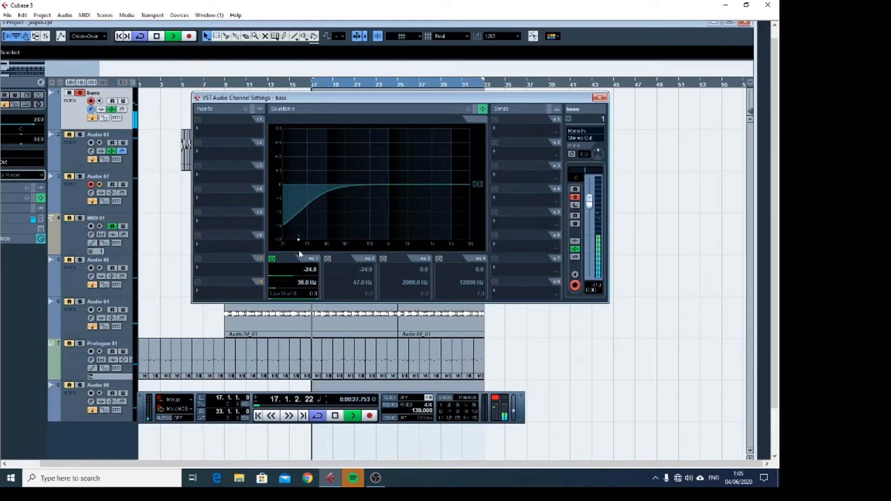
{"action": "left_click", "coordinate": [273, 259]}
{"action": "left_click", "coordinate": [272, 259]}
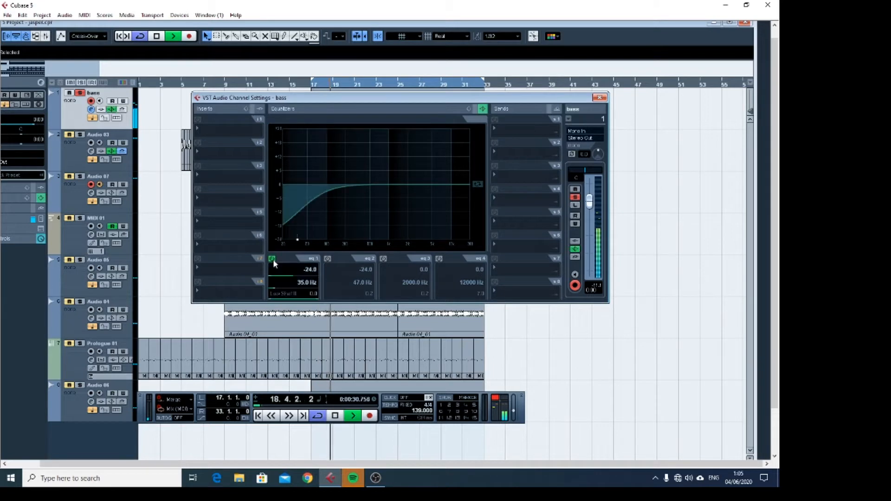
{"action": "left_click_drag", "start_coordinate": [301, 239], "coordinate": [297, 239]}
Step: Bring Audio 03 back in alongside the bass and bypass the bass track's EQ
{"action": "left_click", "coordinate": [69, 138]}
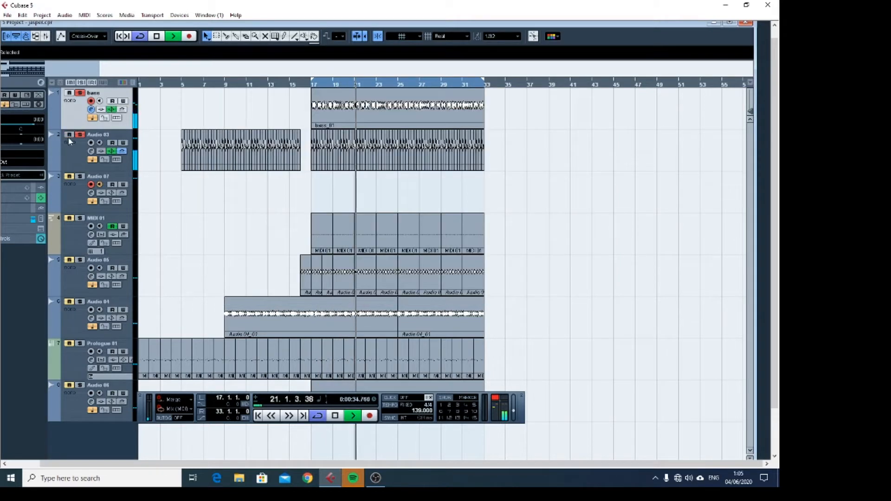
{"action": "left_click", "coordinate": [70, 144]}
{"action": "left_click", "coordinate": [90, 107]}
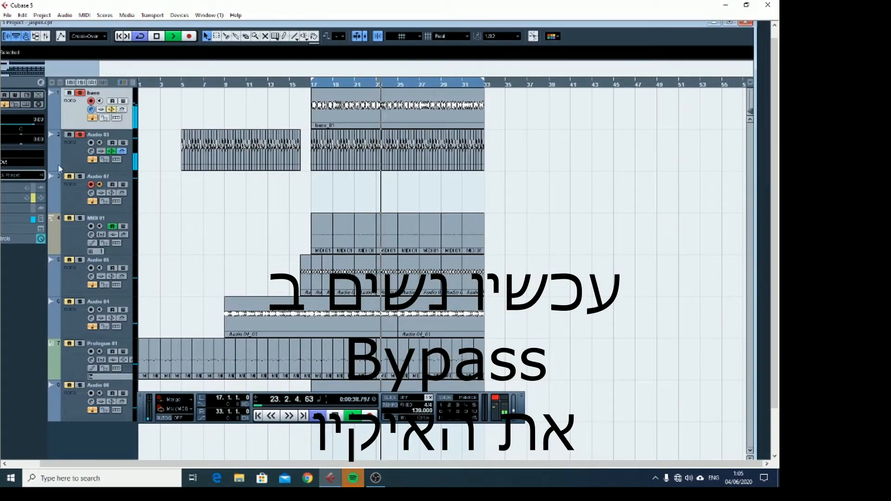
Step: Set the EQ band 1 frequency of Audio 03 to 45 Hz
{"action": "left_click", "coordinate": [79, 159]}
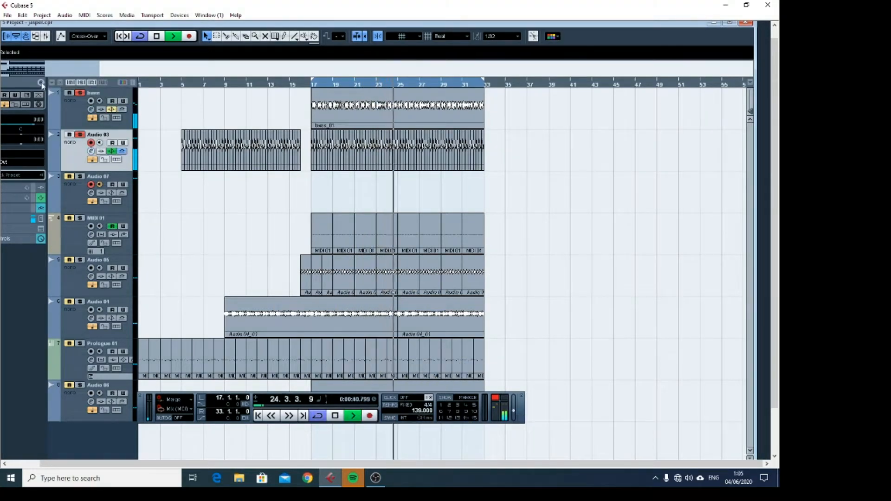
{"action": "left_click", "coordinate": [41, 83]}
{"action": "left_click_drag", "start_coordinate": [317, 240], "coordinate": [305, 264]}
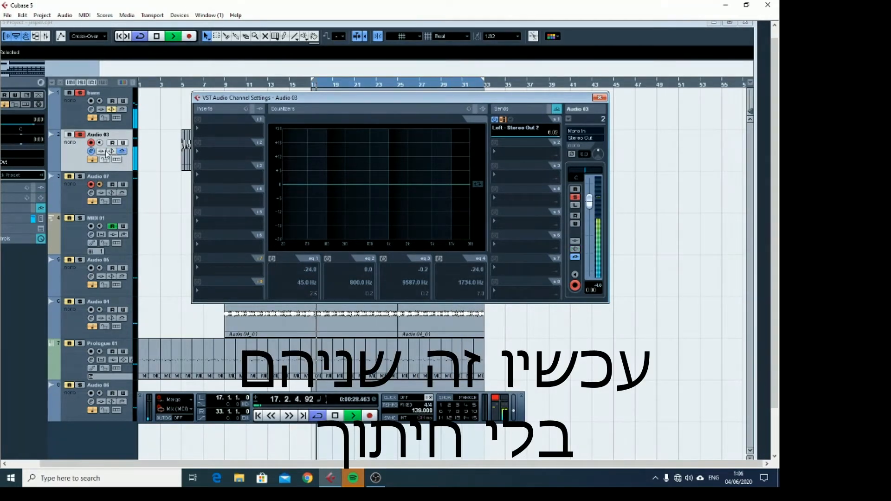
Step: Compare the sound of Audio 03 with its EQ band 1 on and off
{"action": "left_click", "coordinate": [272, 258]}
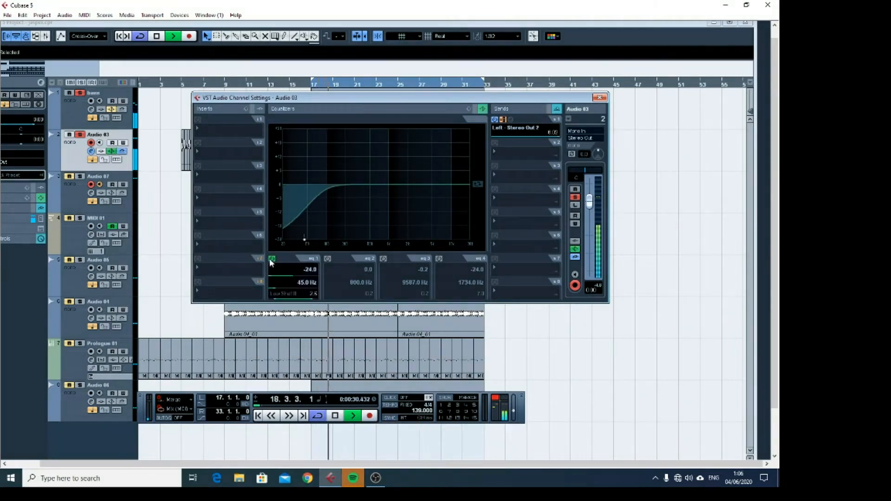
{"action": "left_click", "coordinate": [272, 259]}
{"action": "left_click", "coordinate": [272, 259]}
{"action": "left_click", "coordinate": [270, 259]}
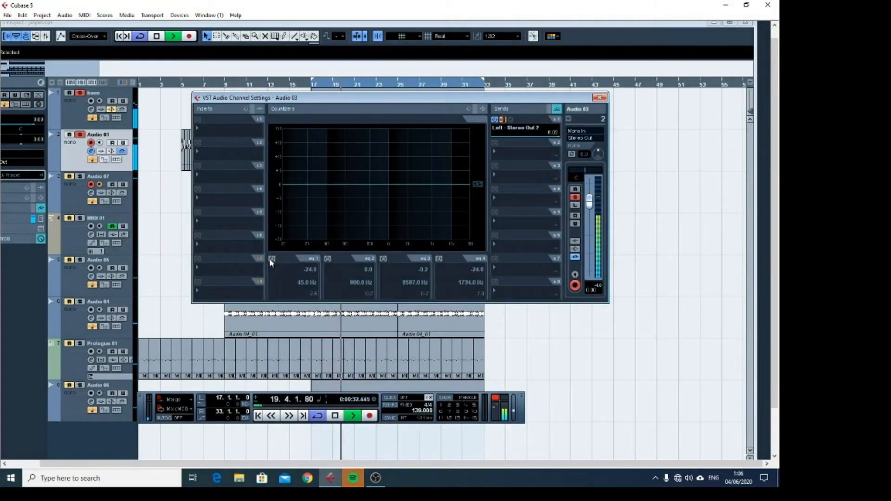
Step: Re-enable the bass track's EQ, compare Audio 03 with its EQ bypassed and active, and stop playback
{"action": "left_click", "coordinate": [111, 110]}
{"action": "left_click", "coordinate": [112, 151]}
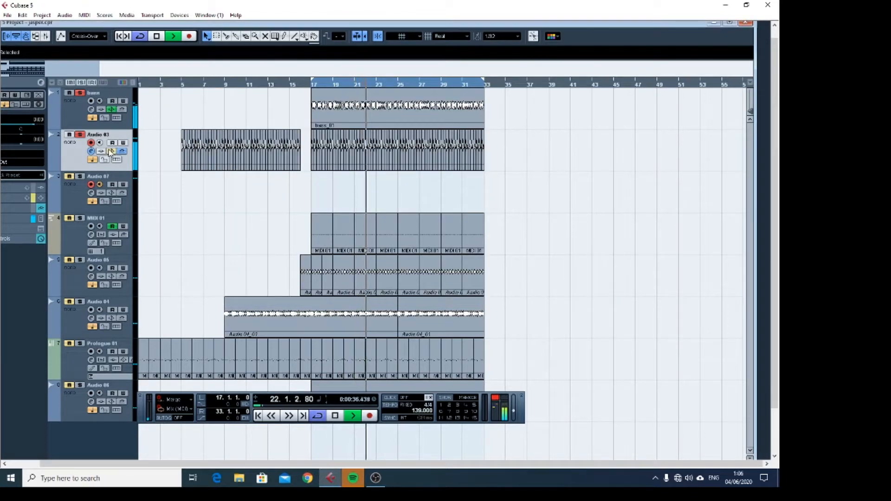
{"action": "left_click", "coordinate": [112, 151]}
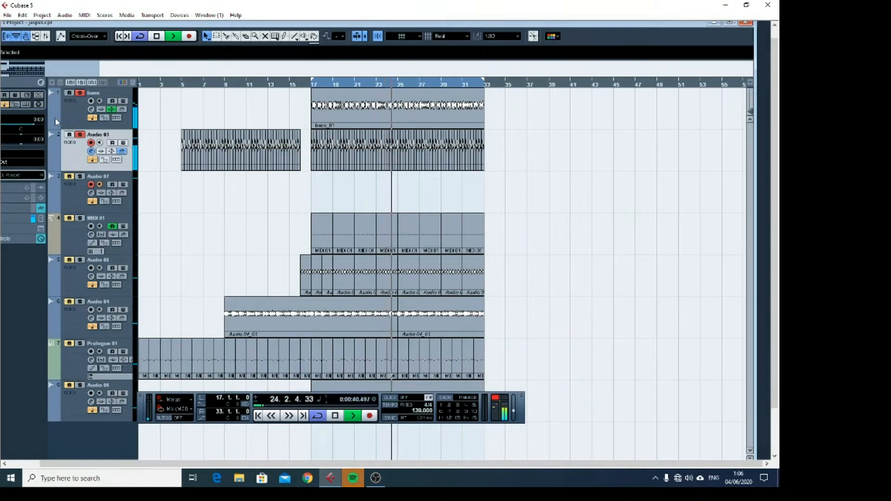
{"action": "key", "text": "space"}
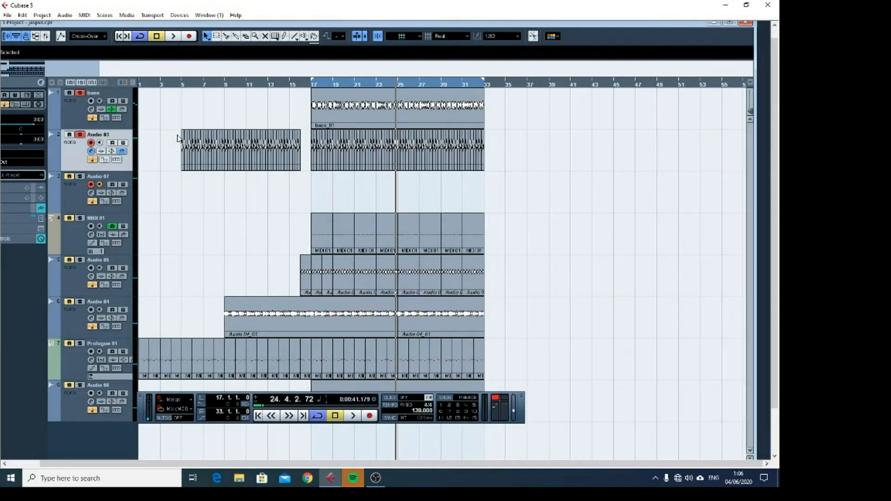
Step: During playback, turn on EQ band 1 of Audio 03 and set it to 21 Hz at -21.0 dB, closing its channel settings
{"action": "left_click", "coordinate": [41, 84]}
{"action": "left_click", "coordinate": [40, 83]}
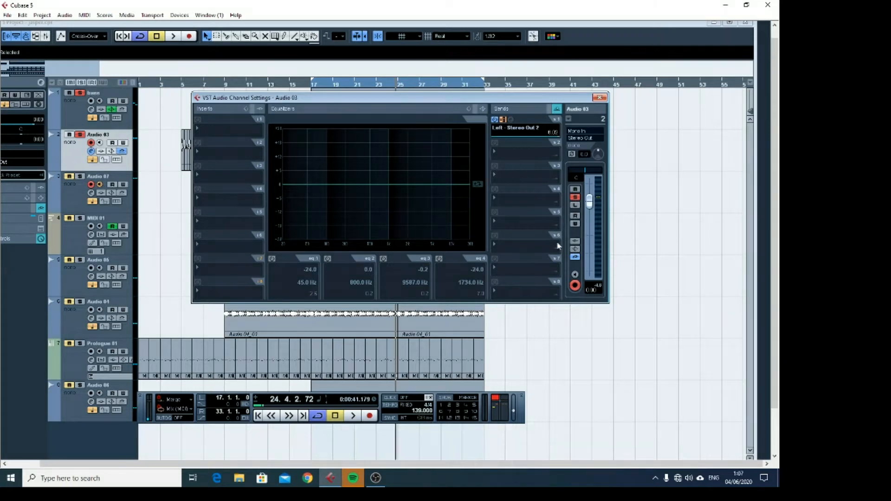
{"action": "key", "text": "space"}
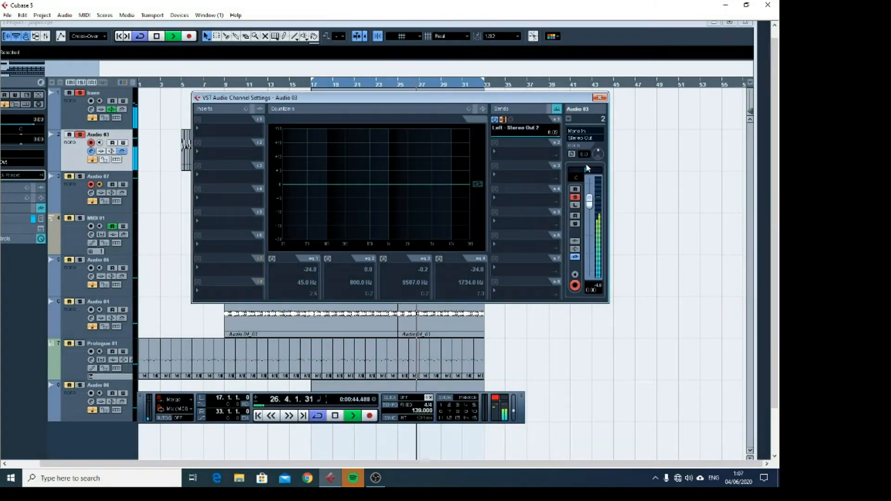
{"action": "left_click", "coordinate": [272, 260]}
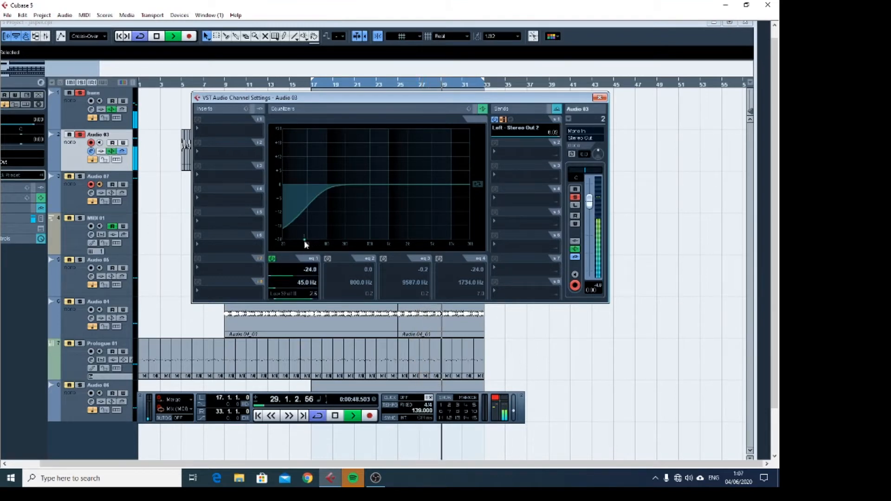
{"action": "left_click_drag", "start_coordinate": [305, 240], "coordinate": [285, 234]}
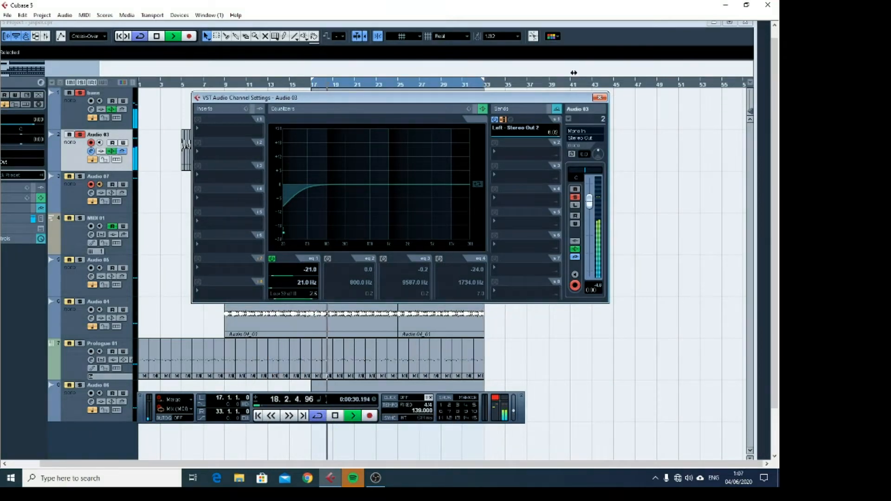
{"action": "left_click", "coordinate": [600, 98]}
Step: Listen to Audio 03 and the bass each on their own, maximize the project window, and stop playback
{"action": "left_click", "coordinate": [67, 93]}
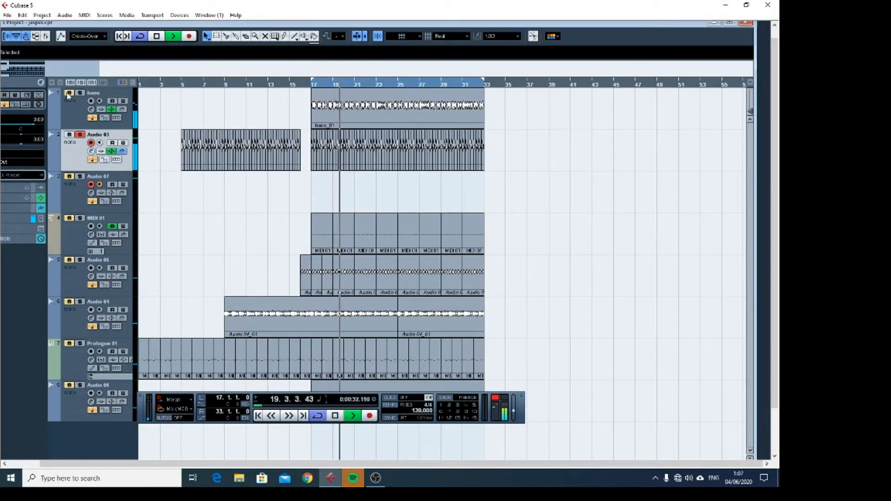
{"action": "left_click", "coordinate": [68, 94]}
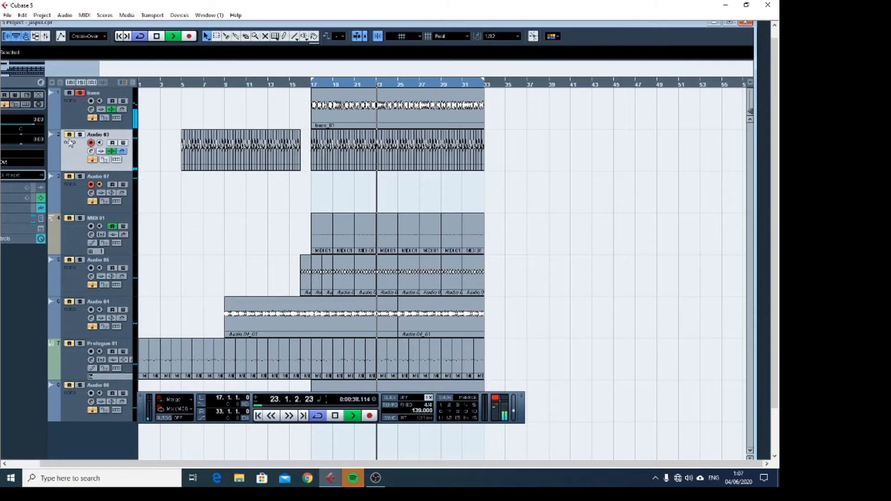
{"action": "left_click", "coordinate": [730, 22]}
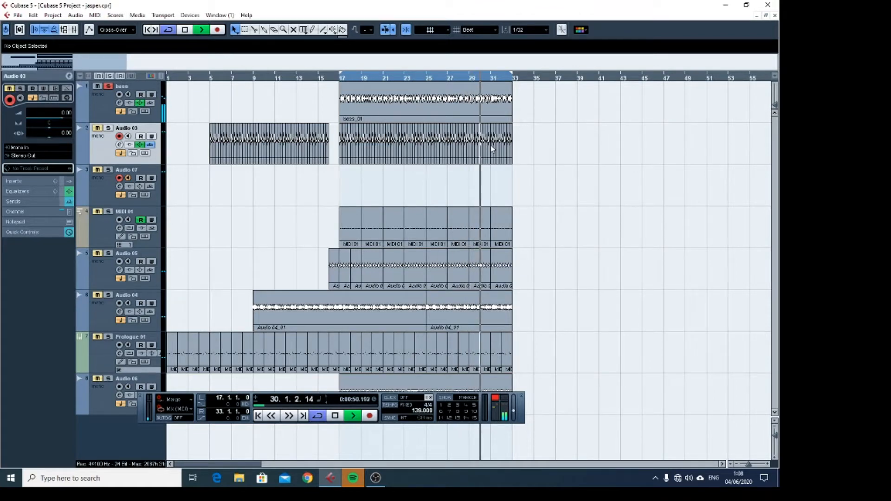
{"action": "key", "text": "space"}
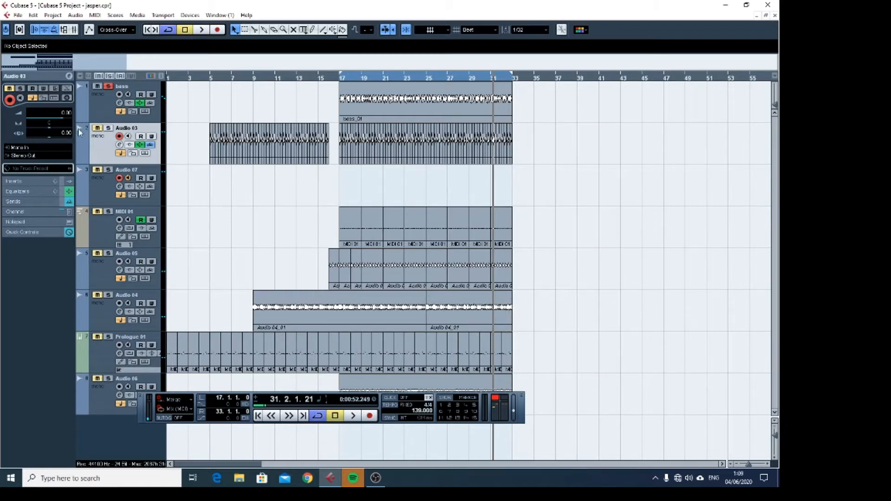
Step: Route the bass track's output to the right channel of Stereo Out 2 and show the sends of Audio 03
{"action": "left_click", "coordinate": [110, 114]}
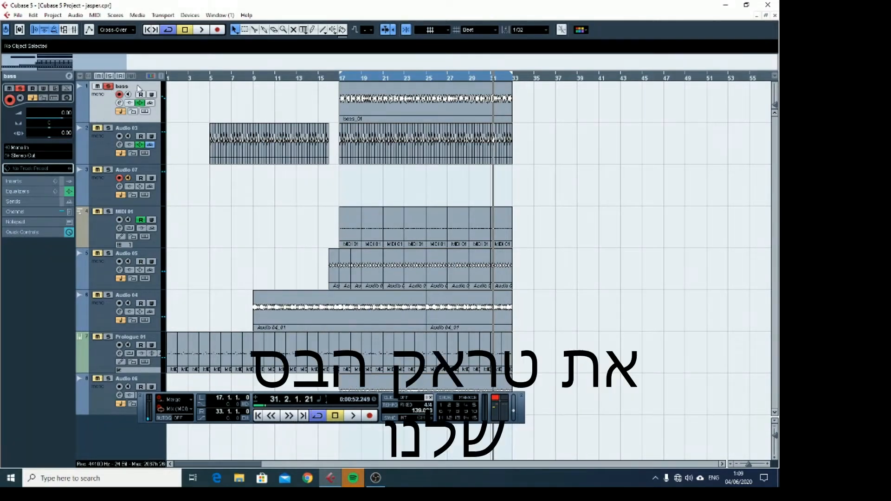
{"action": "left_click", "coordinate": [22, 156]}
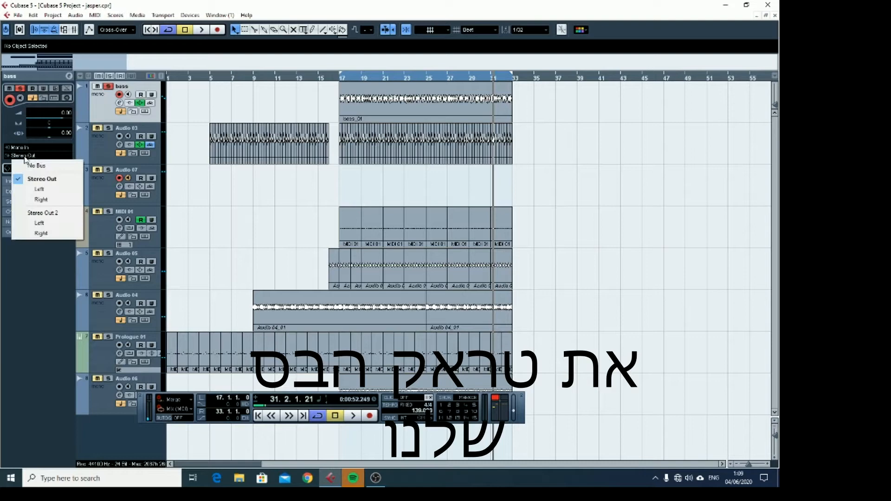
{"action": "left_click", "coordinate": [57, 234]}
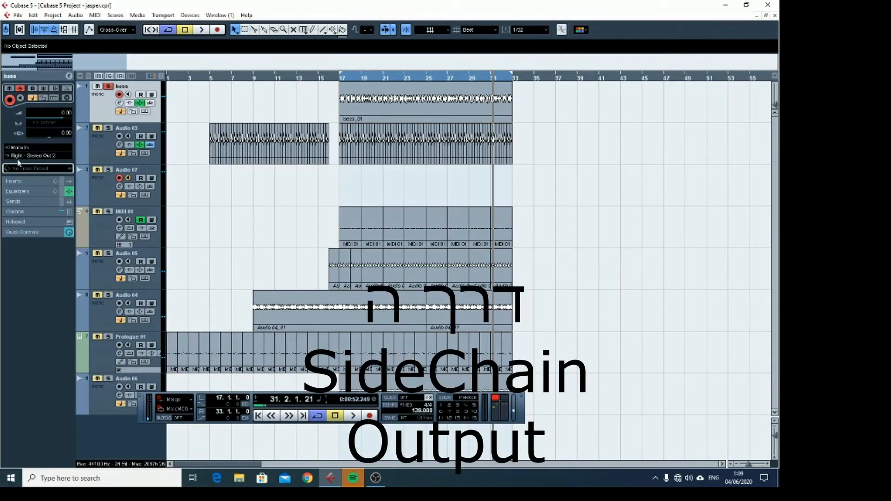
{"action": "left_click", "coordinate": [108, 146]}
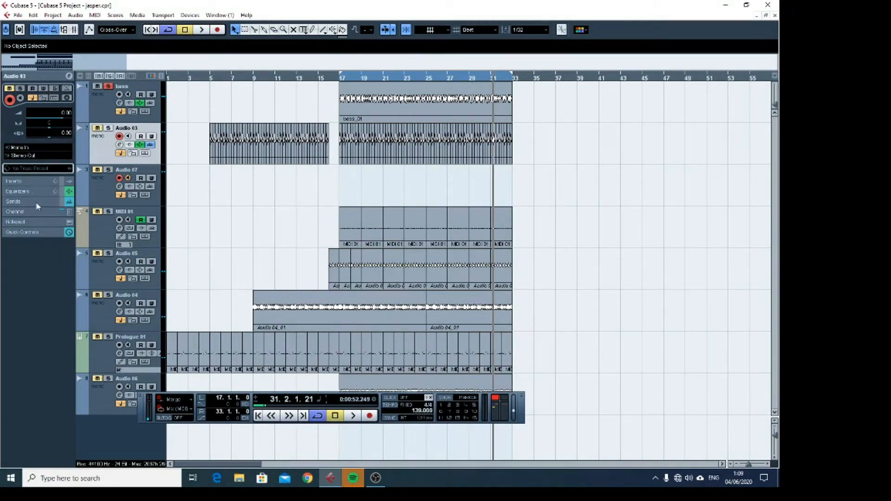
{"action": "left_click", "coordinate": [15, 203]}
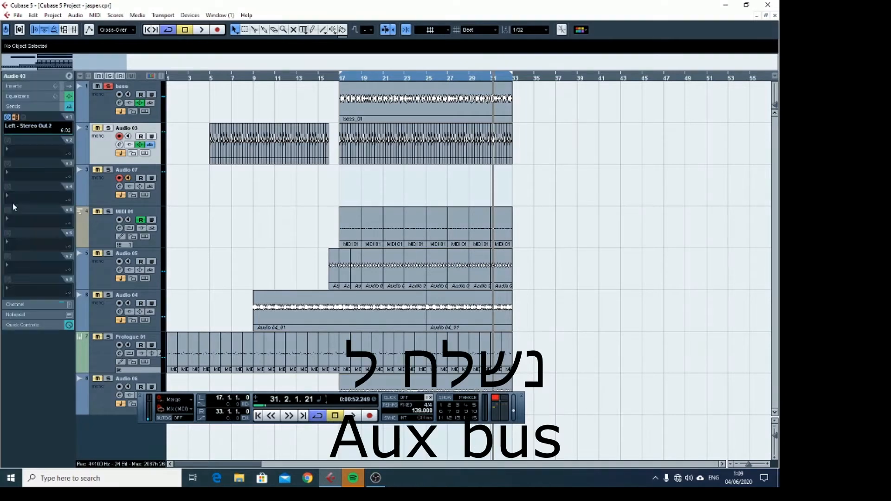
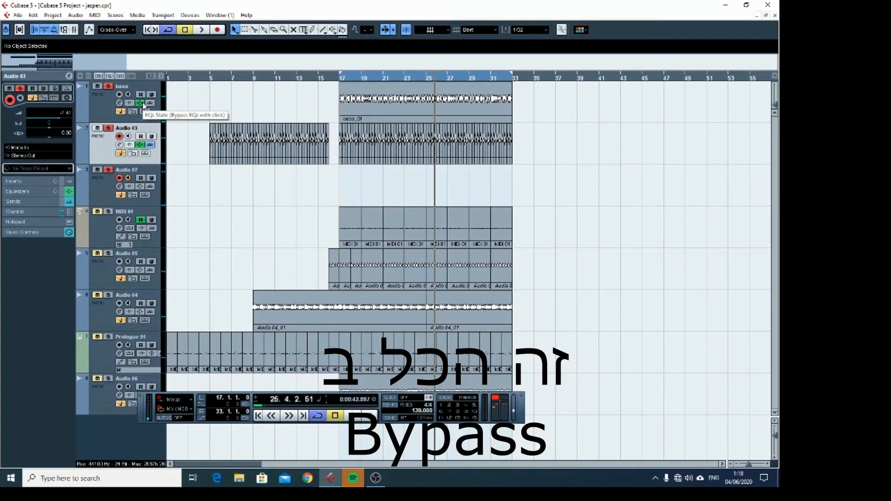
Step: With the EQs of the bass and Audio 03 bypassed, route the bass output to Stereo Out and listen
{"action": "left_click", "coordinate": [139, 103]}
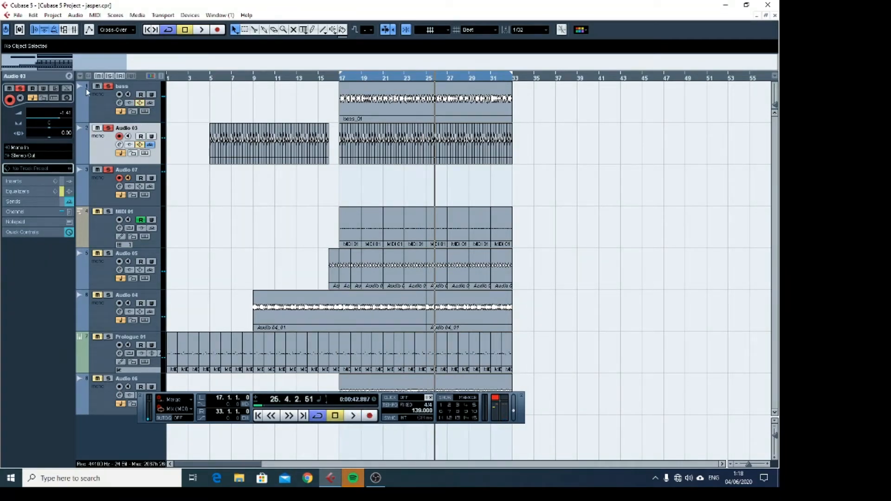
{"action": "left_click", "coordinate": [96, 106]}
{"action": "left_click", "coordinate": [43, 157]}
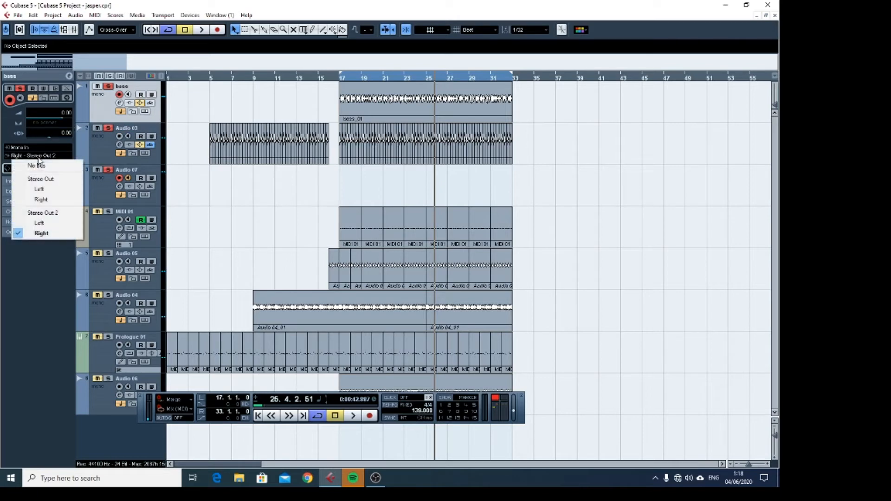
{"action": "left_click", "coordinate": [41, 185]}
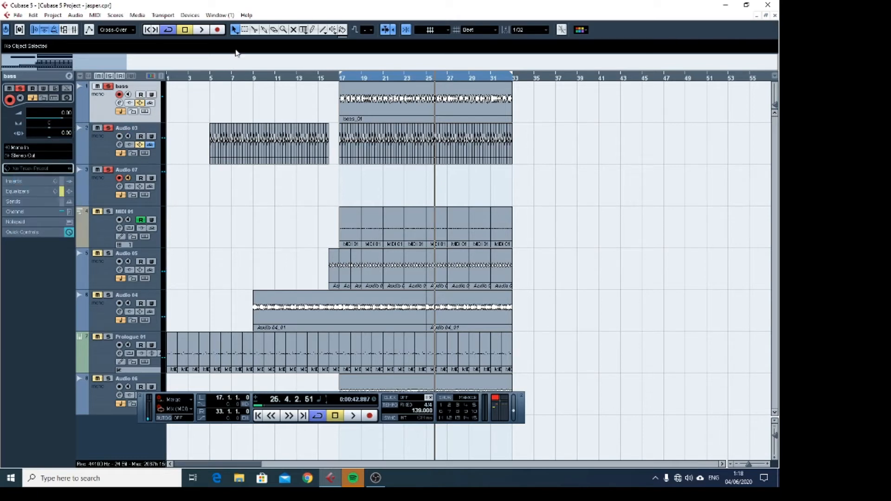
{"action": "left_click", "coordinate": [200, 30]}
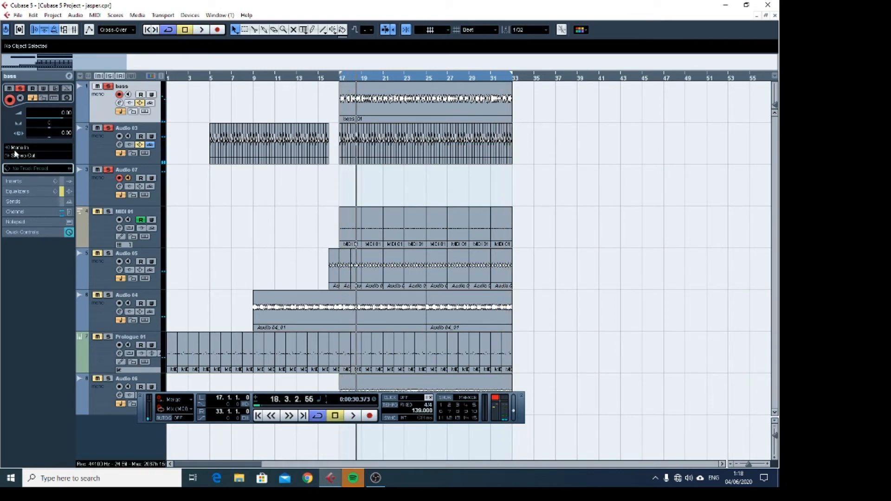
Step: Return the bass output to the right channel of Stereo Out 2, listen to it without EQ, and stop playback
{"action": "left_click", "coordinate": [39, 157]}
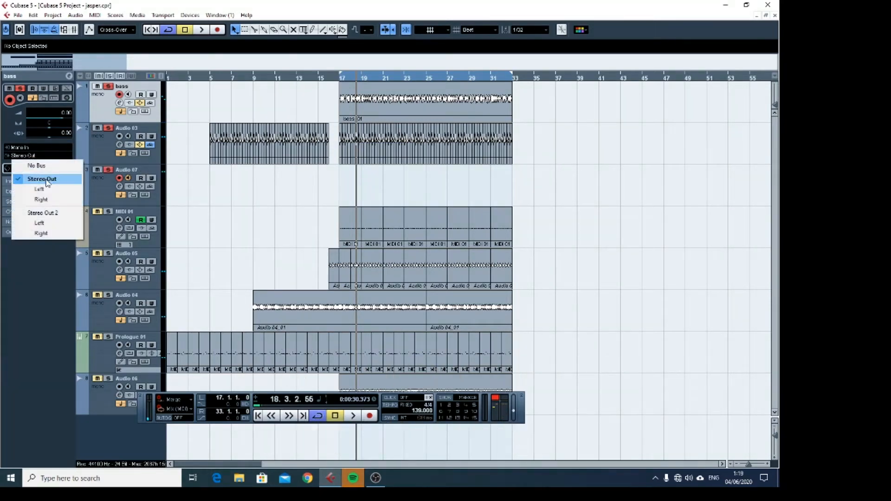
{"action": "left_click", "coordinate": [41, 233]}
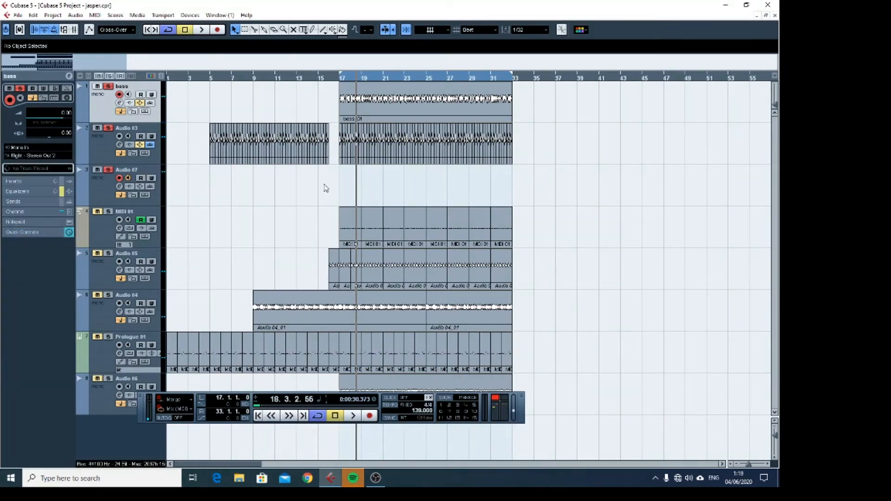
{"action": "left_click", "coordinate": [201, 30]}
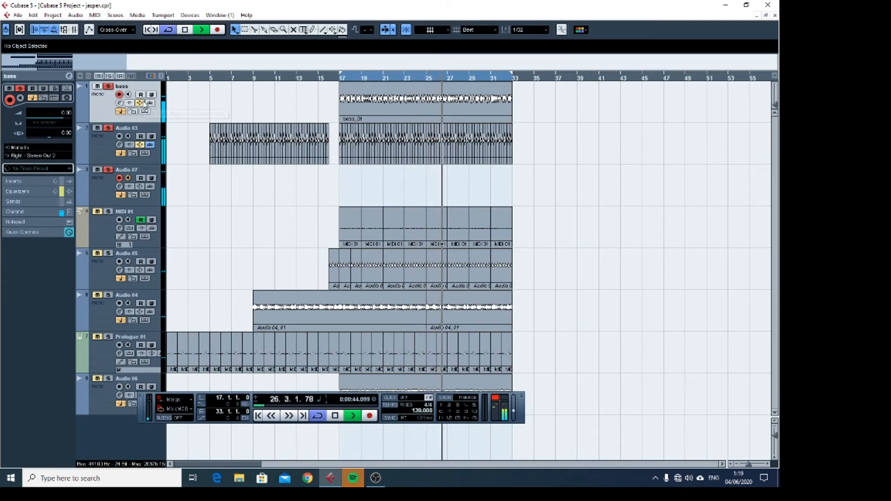
{"action": "key", "text": "space"}
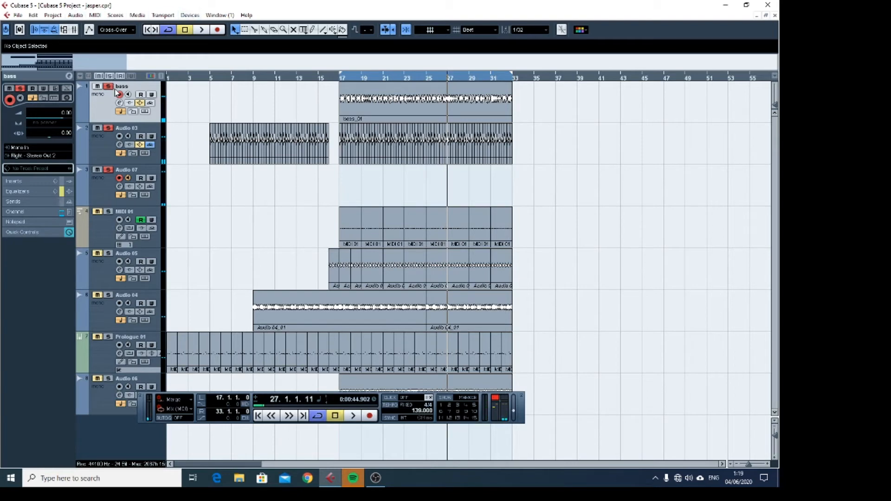
Step: Play the kick and bass and compare the sound with the EQs of Audio 03 and the bass active and bypassed
{"action": "left_click", "coordinate": [201, 28]}
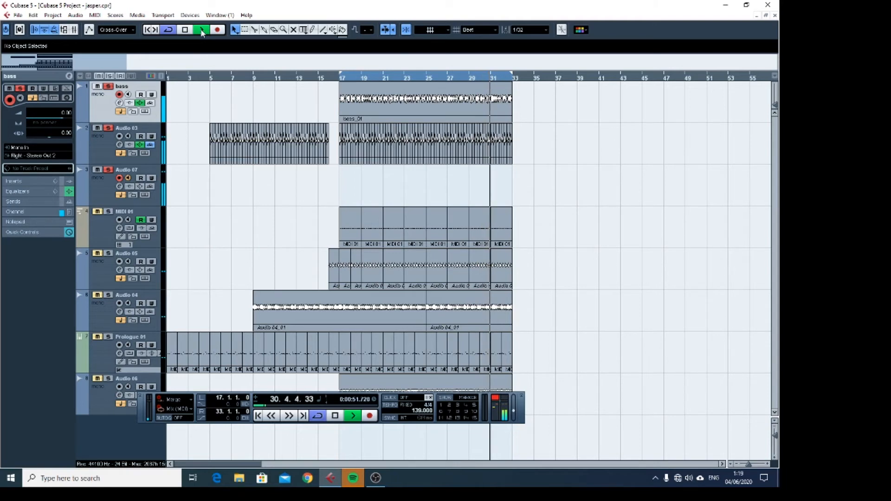
{"action": "left_click", "coordinate": [105, 158]}
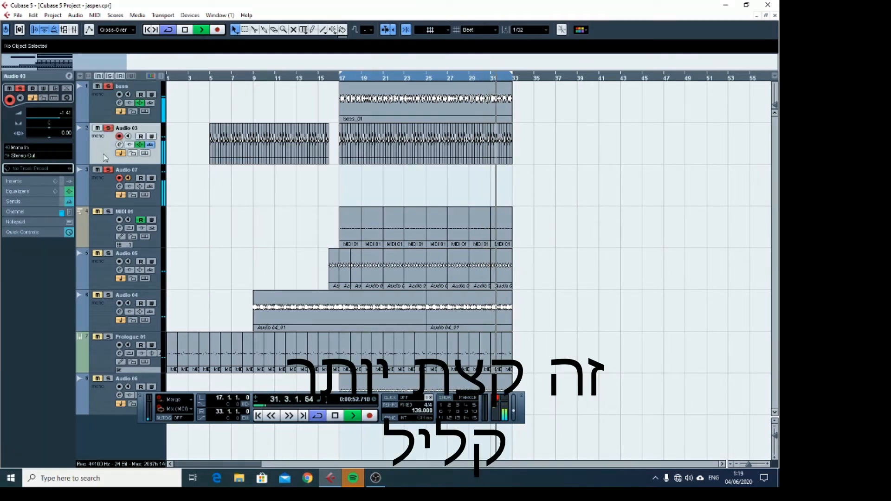
{"action": "left_click", "coordinate": [140, 144]}
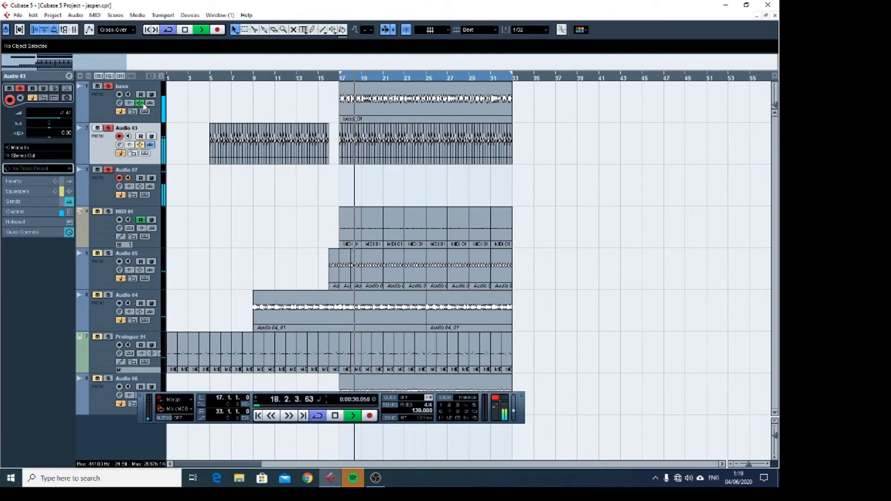
{"action": "left_click", "coordinate": [143, 104]}
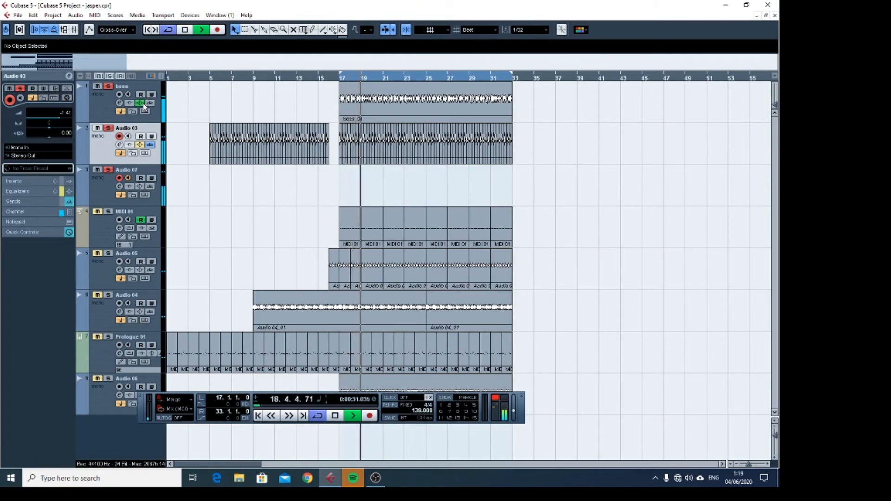
{"action": "left_click", "coordinate": [142, 145]}
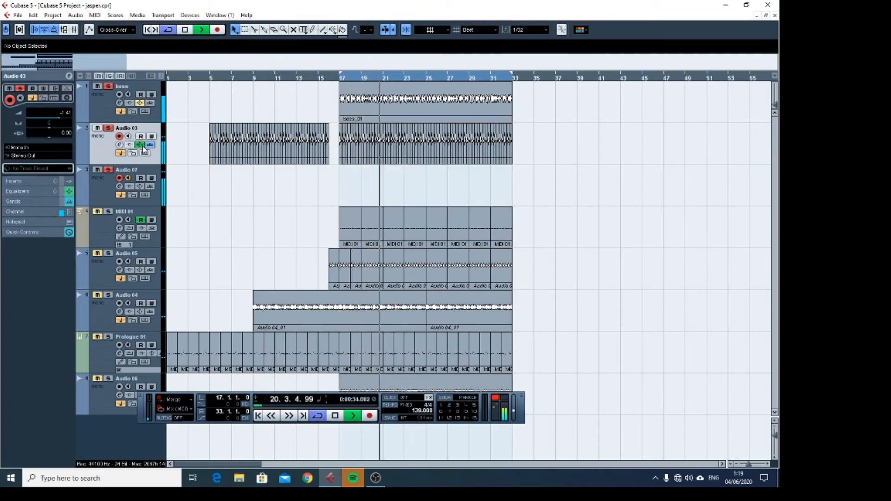
Step: Reactivate the bass track's EQ, set band 1 to 20 Hz at -20.0 dB, stop playback and close the channel settings
{"action": "left_click", "coordinate": [99, 110]}
{"action": "left_click", "coordinate": [68, 86]}
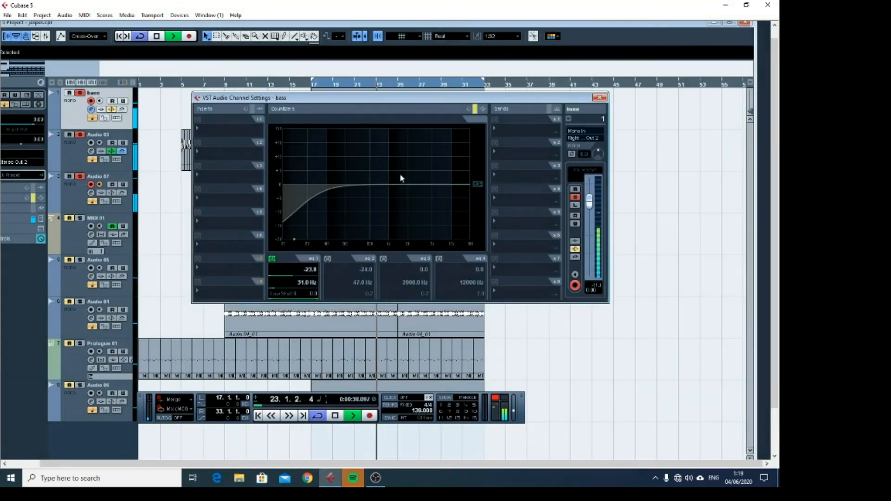
{"action": "left_click", "coordinate": [475, 110]}
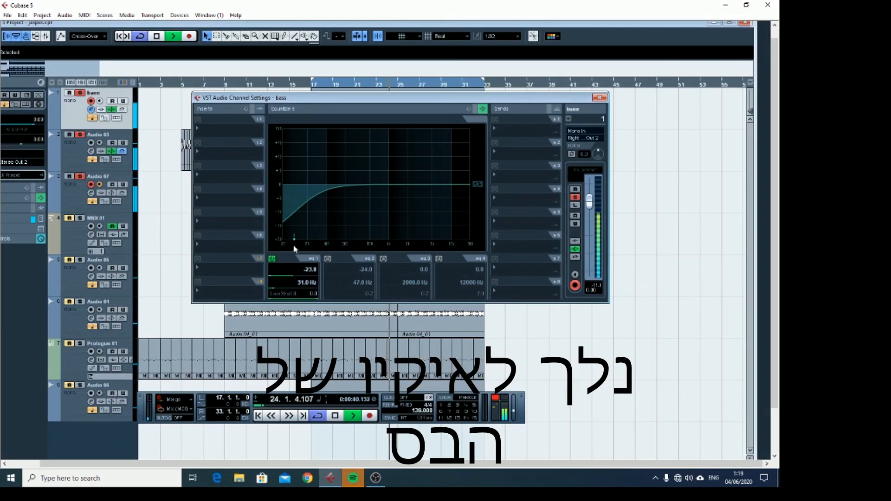
{"action": "left_click_drag", "start_coordinate": [293, 240], "coordinate": [266, 234]}
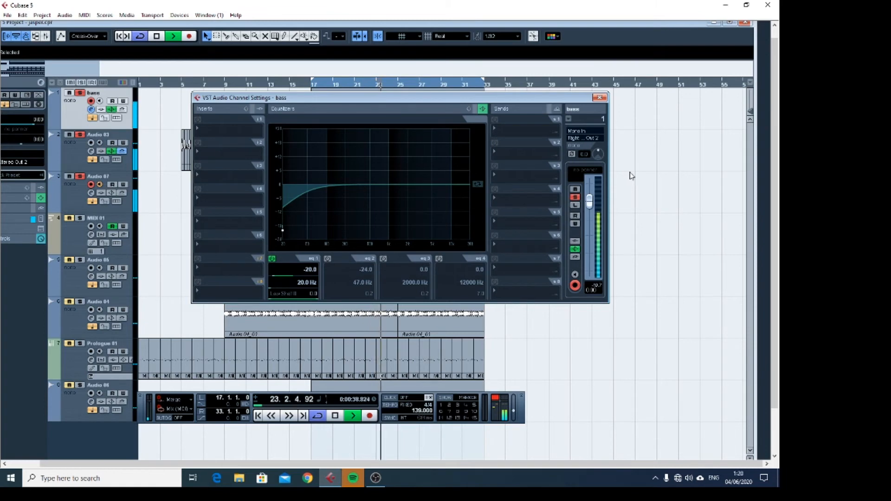
{"action": "key", "text": "space"}
{"action": "left_click", "coordinate": [599, 98]}
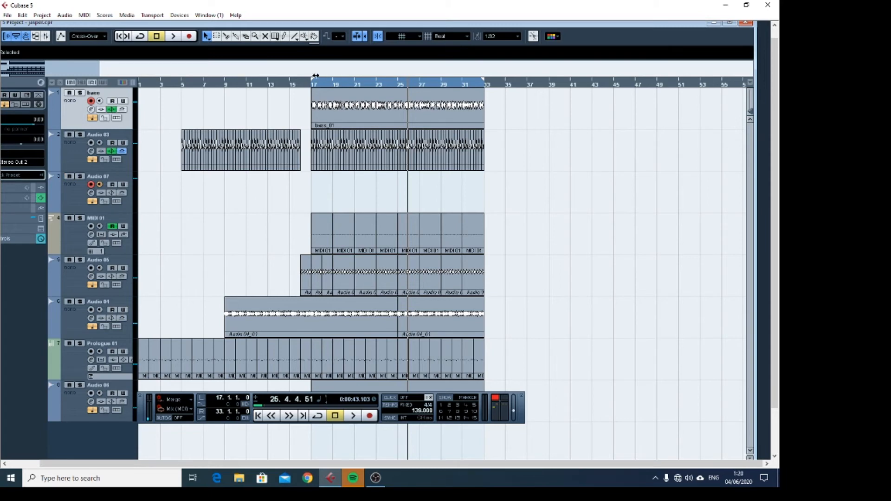
Step: Record the sidechained bass onto Audio 07, starting just before bar 17 and stopping just after bar 33
{"action": "left_click_drag", "start_coordinate": [311, 89], "coordinate": [286, 86]}
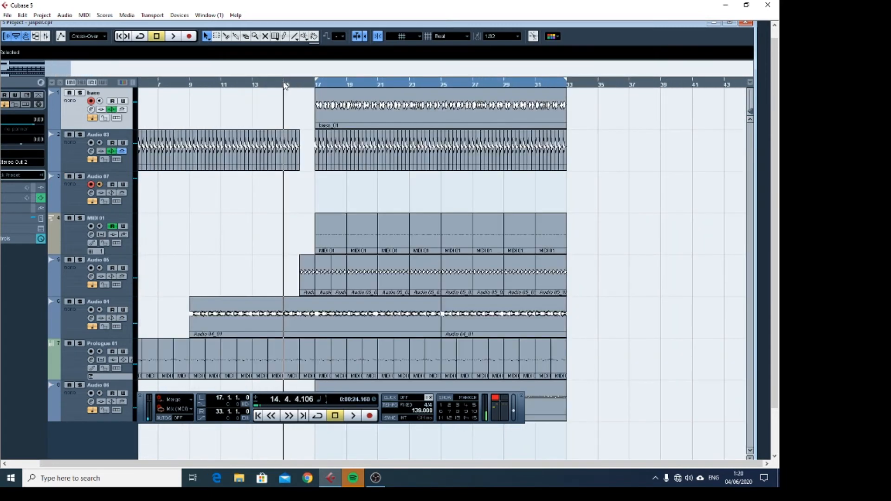
{"action": "key", "text": "space"}
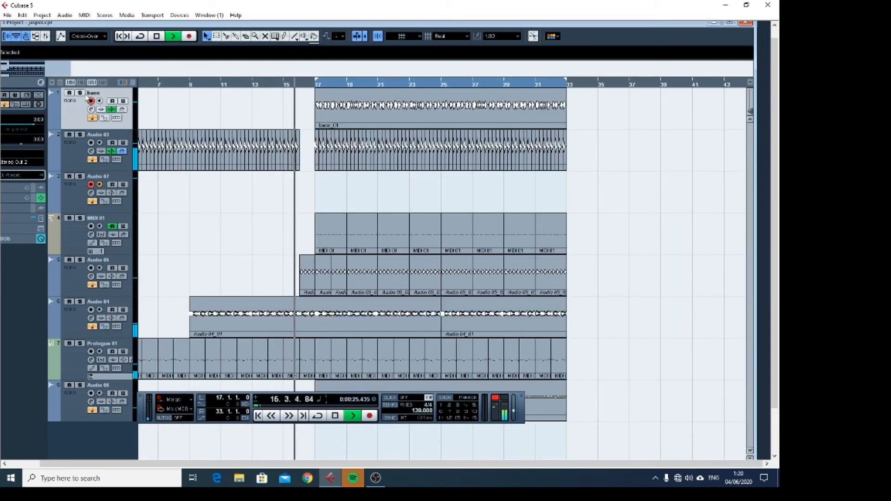
{"action": "left_click", "coordinate": [189, 36]}
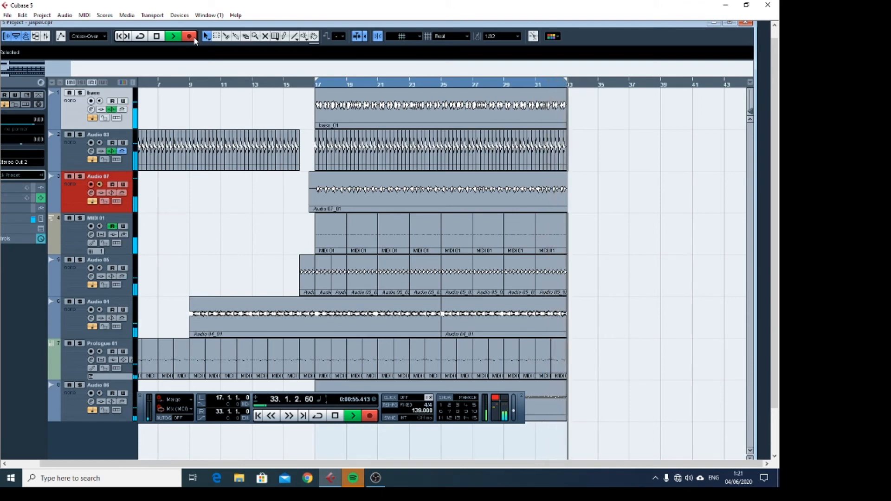
{"action": "key", "text": "space"}
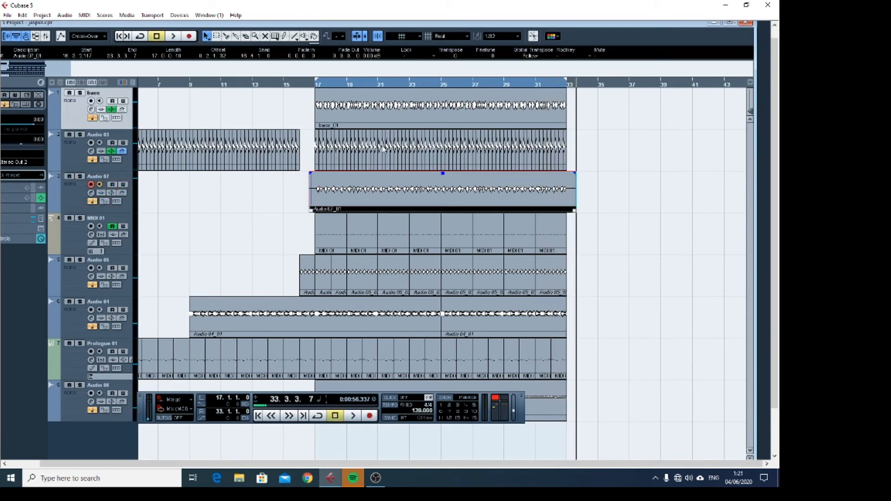
Step: Trim the Audio 07 recording to bars 17–33, move its track between the bass and Audio 03, and maximize the project window
{"action": "left_click_drag", "start_coordinate": [310, 210], "coordinate": [317, 210]}
{"action": "left_click_drag", "start_coordinate": [576, 212], "coordinate": [565, 212]}
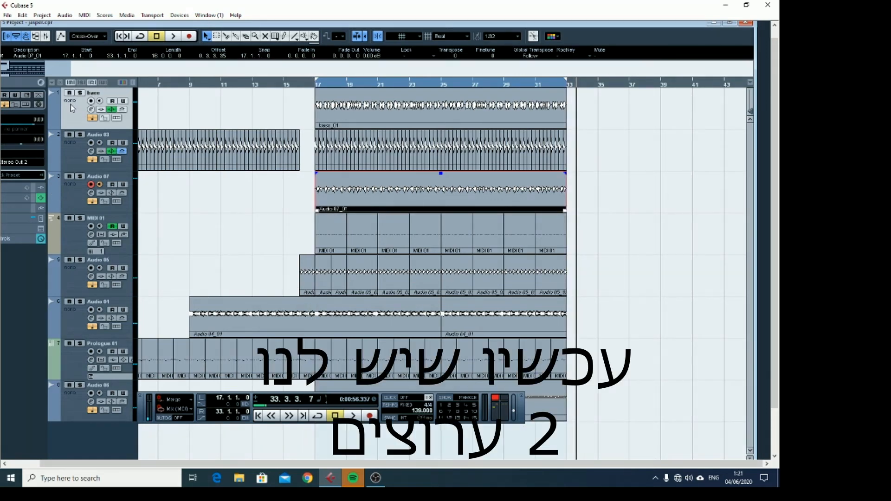
{"action": "left_click", "coordinate": [80, 202]}
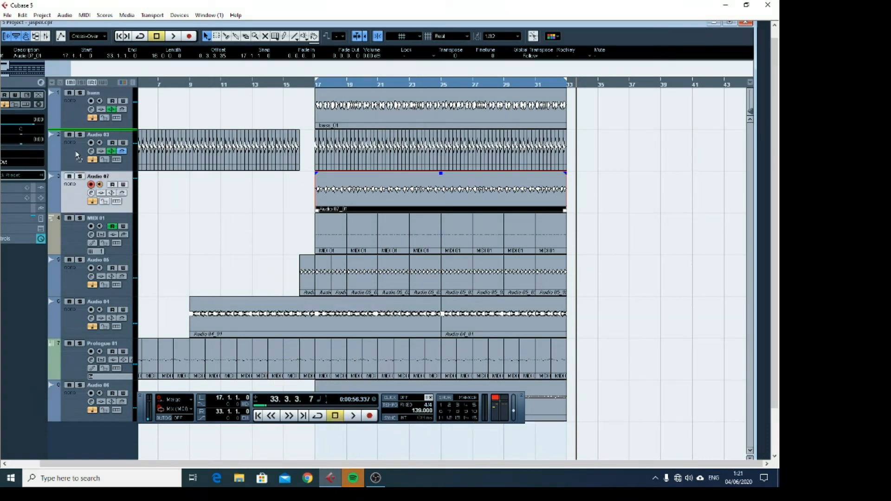
{"action": "left_click_drag", "start_coordinate": [77, 154], "coordinate": [77, 155]}
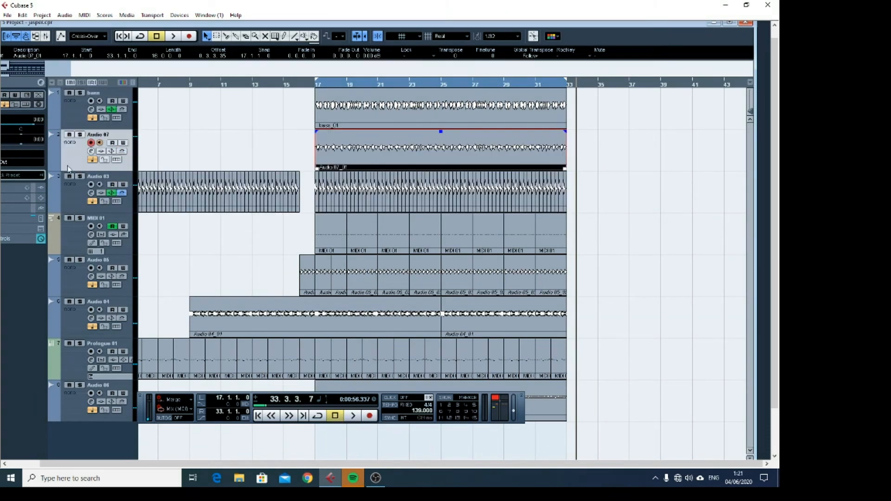
{"action": "left_click", "coordinate": [729, 22]}
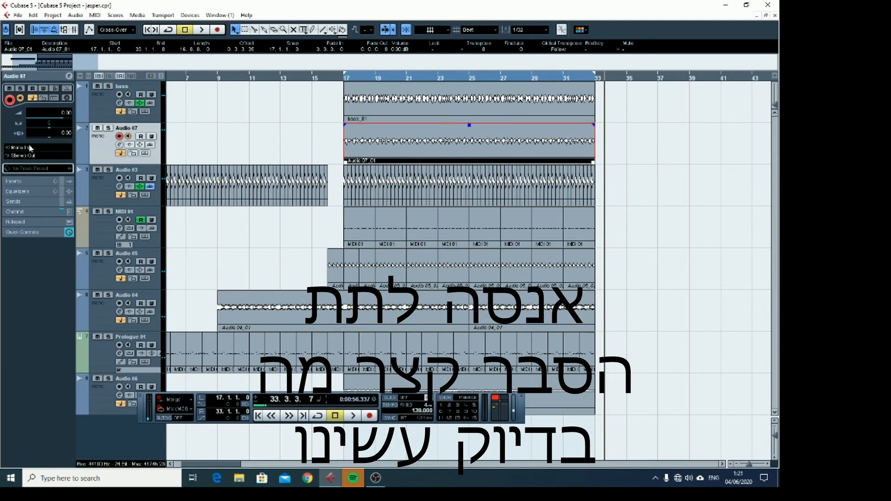
Step: Route the bass track's output to Stereo Out
{"action": "left_click", "coordinate": [99, 112]}
{"action": "left_click", "coordinate": [37, 156]}
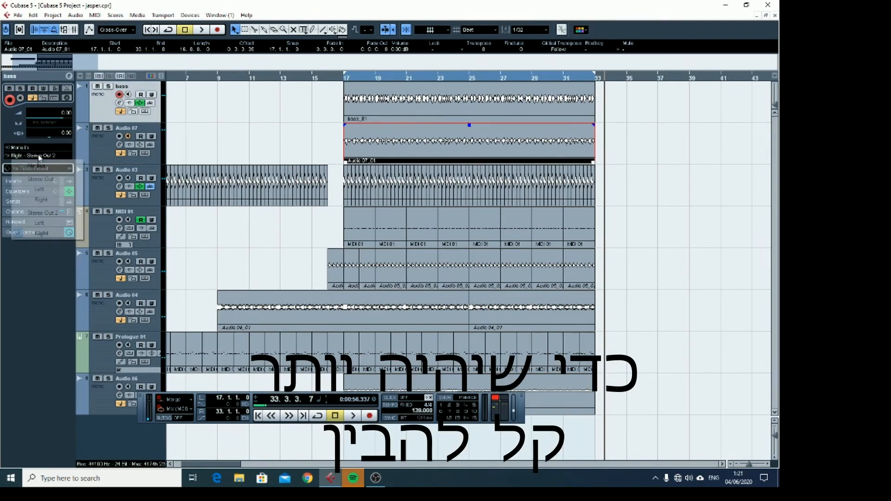
{"action": "left_click", "coordinate": [62, 184]}
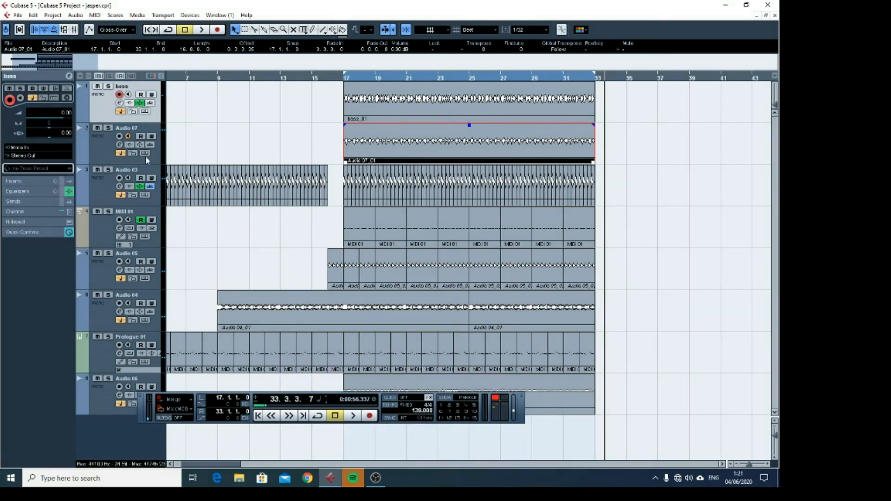
Step: With Audio 03 soloed, play from just before bar 17 and compare the original bass with the sidechained recording on Audio 07
{"action": "left_click", "coordinate": [343, 77]}
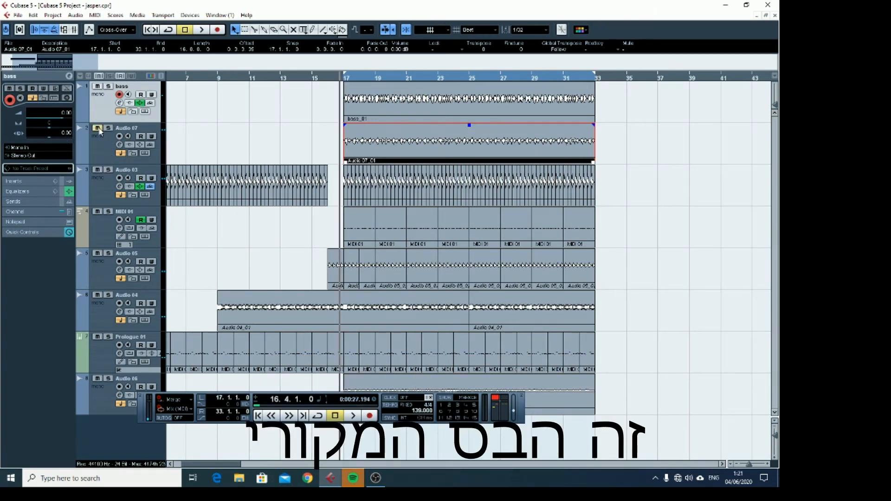
{"action": "left_click", "coordinate": [108, 170]}
{"action": "left_click", "coordinate": [108, 87]}
{"action": "key", "text": "space"}
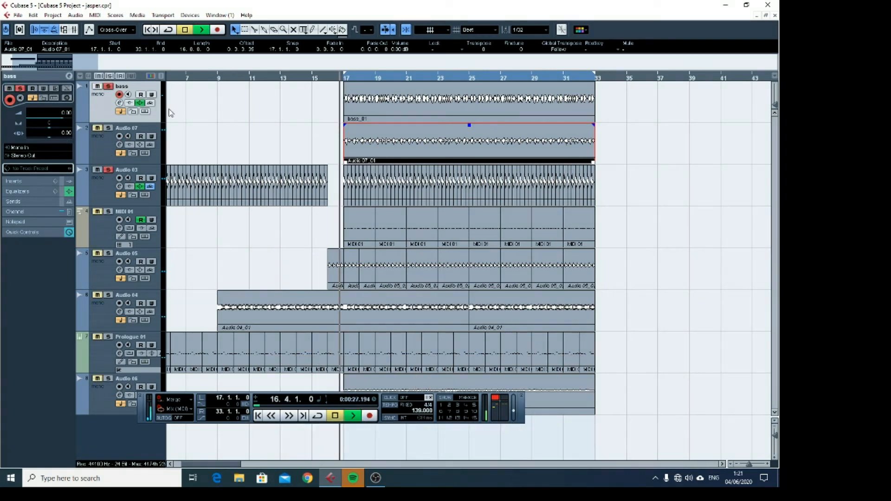
{"action": "left_click", "coordinate": [108, 128]}
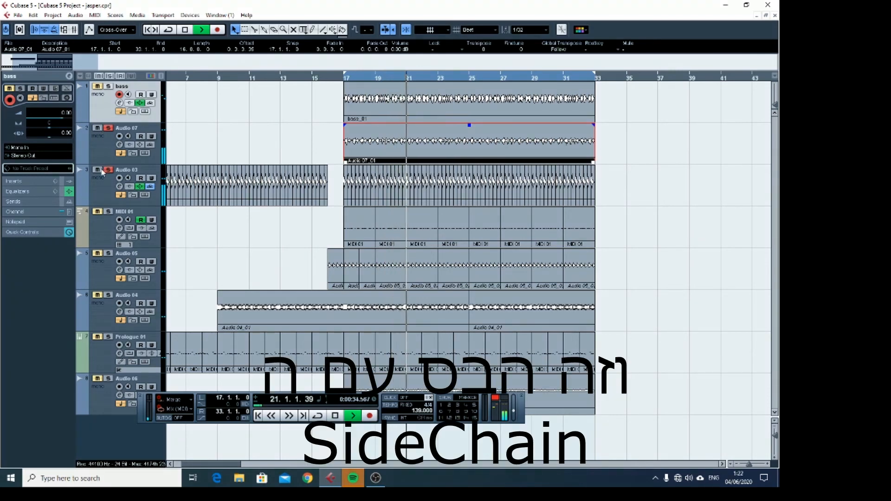
Step: Unsolo Audio 07, listen to the kick on Audio 03 alone, and stop playback
{"action": "left_click", "coordinate": [108, 128]}
{"action": "key", "text": "space"}
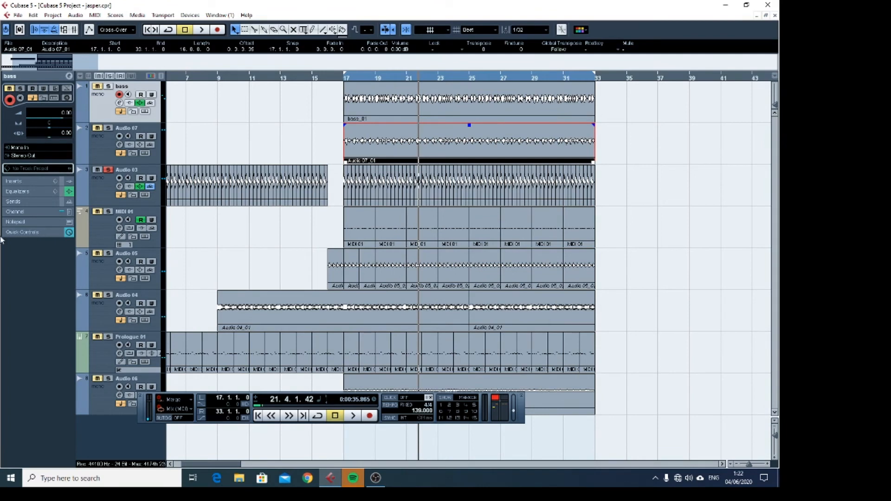
{"action": "key", "text": "space"}
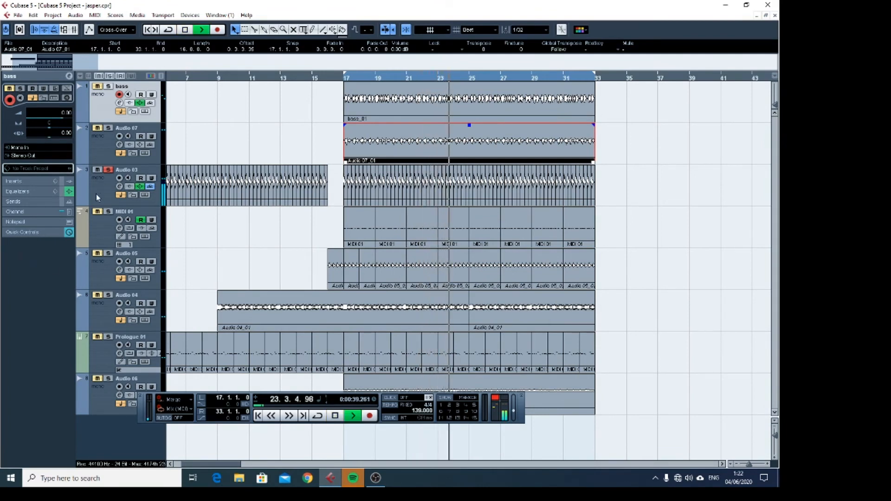
{"action": "key", "text": "space"}
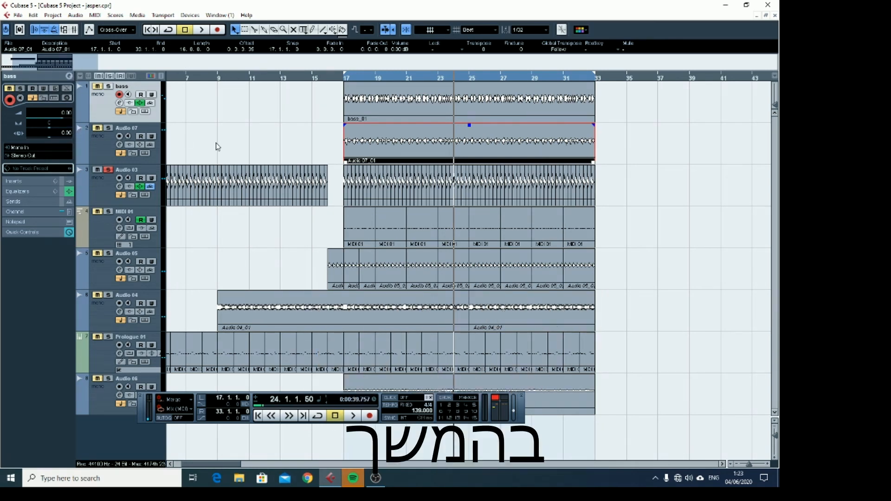
Step: Compare the kick with the original bass, its EQ bypassed, against the kick with Audio 07, and stop playback
{"action": "left_click", "coordinate": [108, 87]}
{"action": "left_click", "coordinate": [107, 127]}
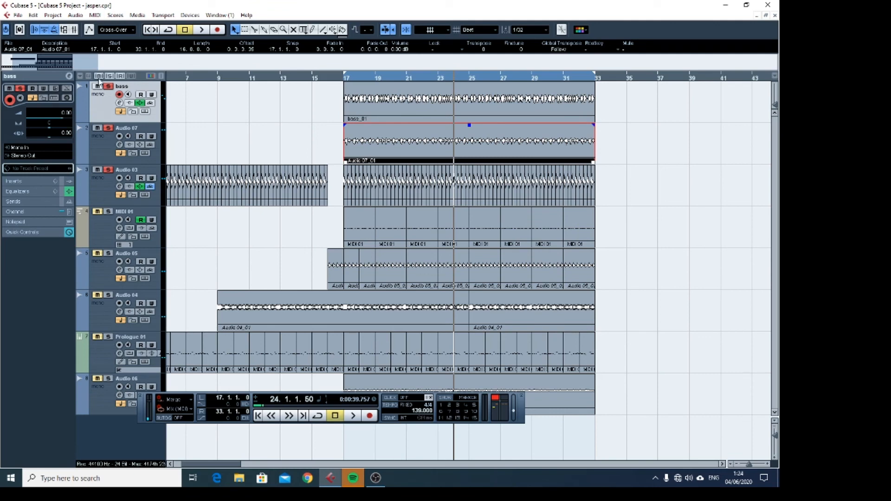
{"action": "left_click", "coordinate": [97, 128]}
{"action": "key", "text": "space"}
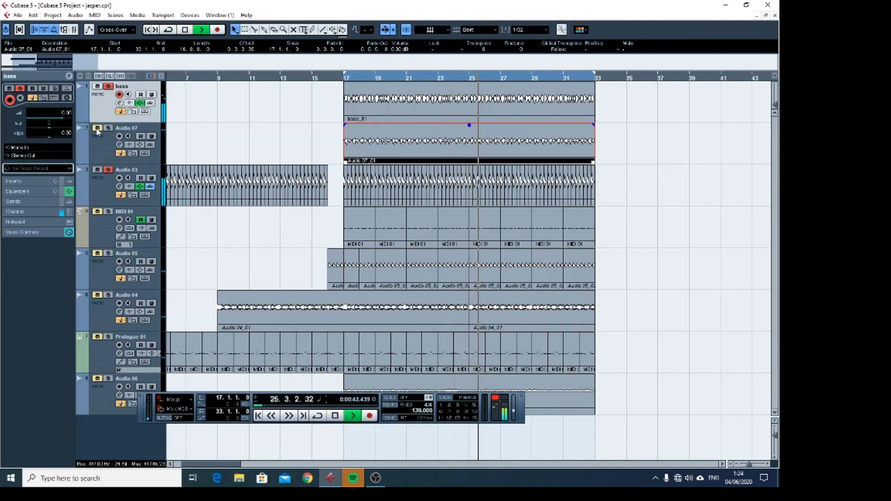
{"action": "key", "text": "space"}
{"action": "key", "text": "space"}
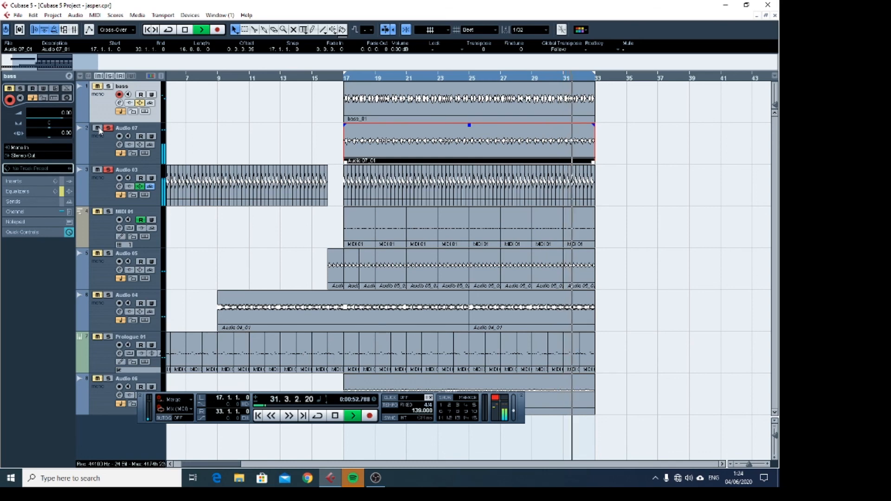
{"action": "key", "text": "space"}
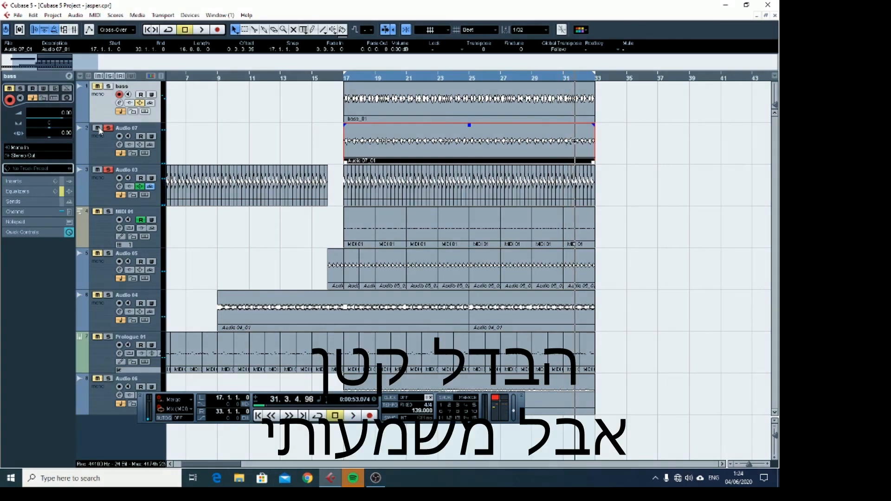